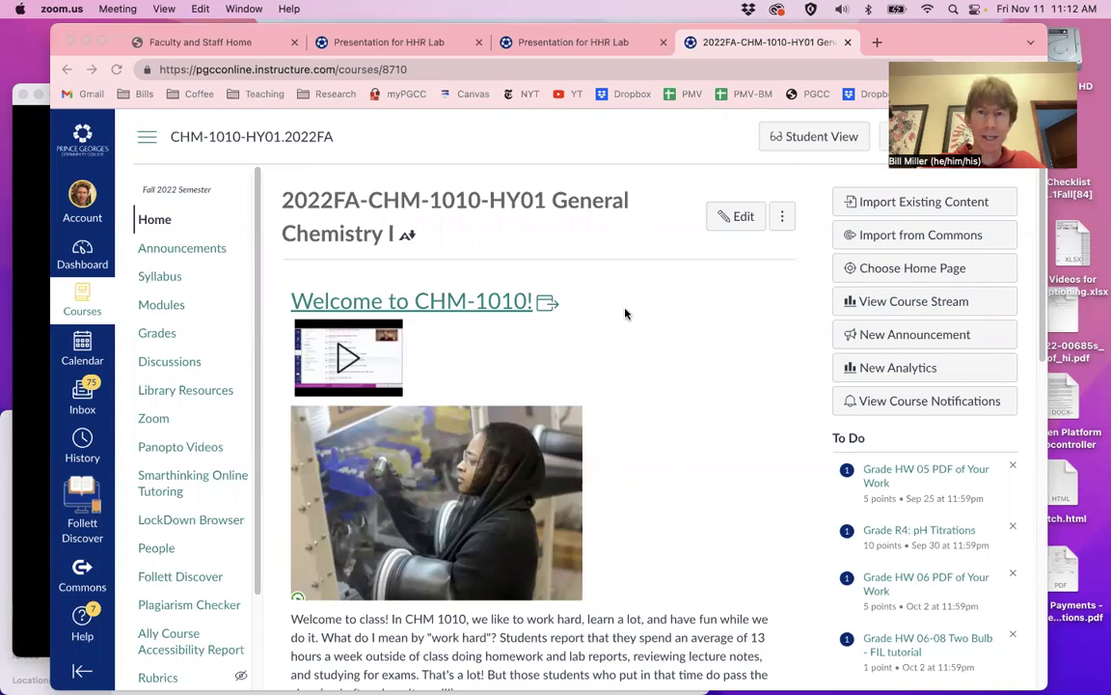
# Switch the CHM-1010 General Chemistry I course home page into Student View
pyautogui.click(816, 136)
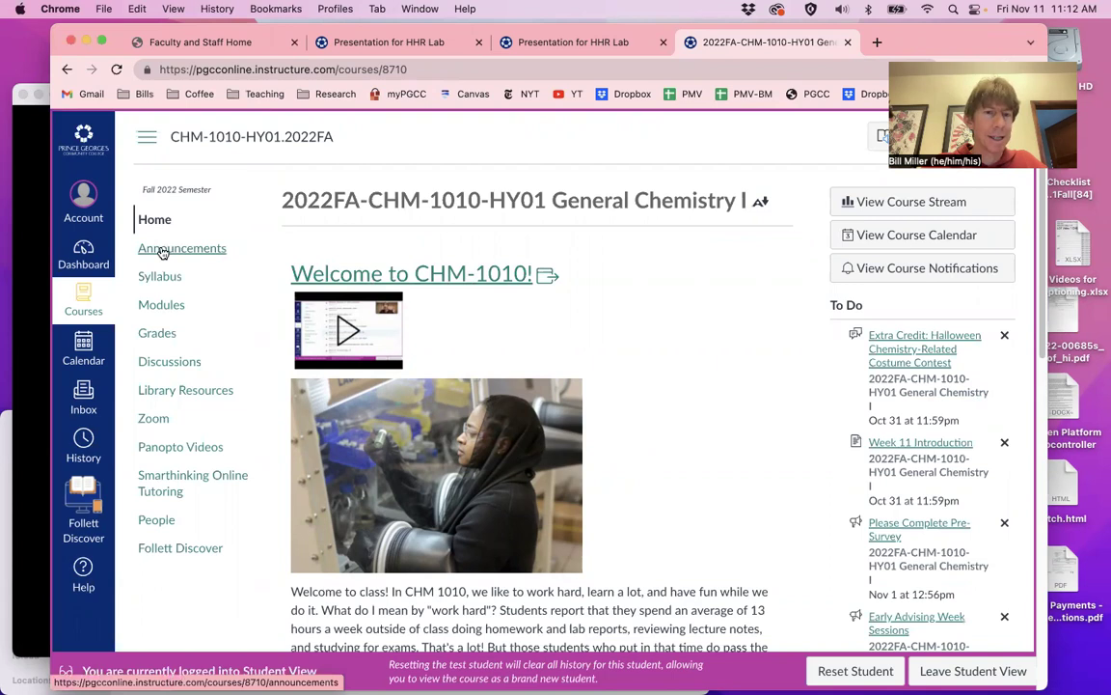
# From the course's Panopto Videos page, create a new Panopto Capture recording in the browser
pyautogui.click(162, 451)
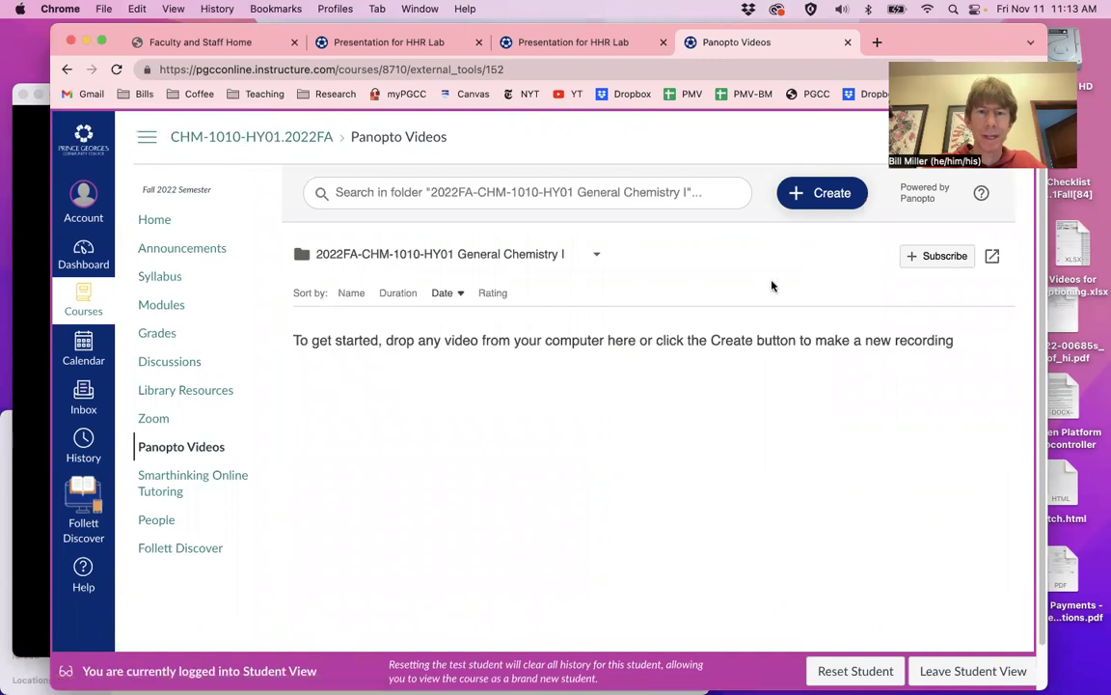
pyautogui.click(828, 194)
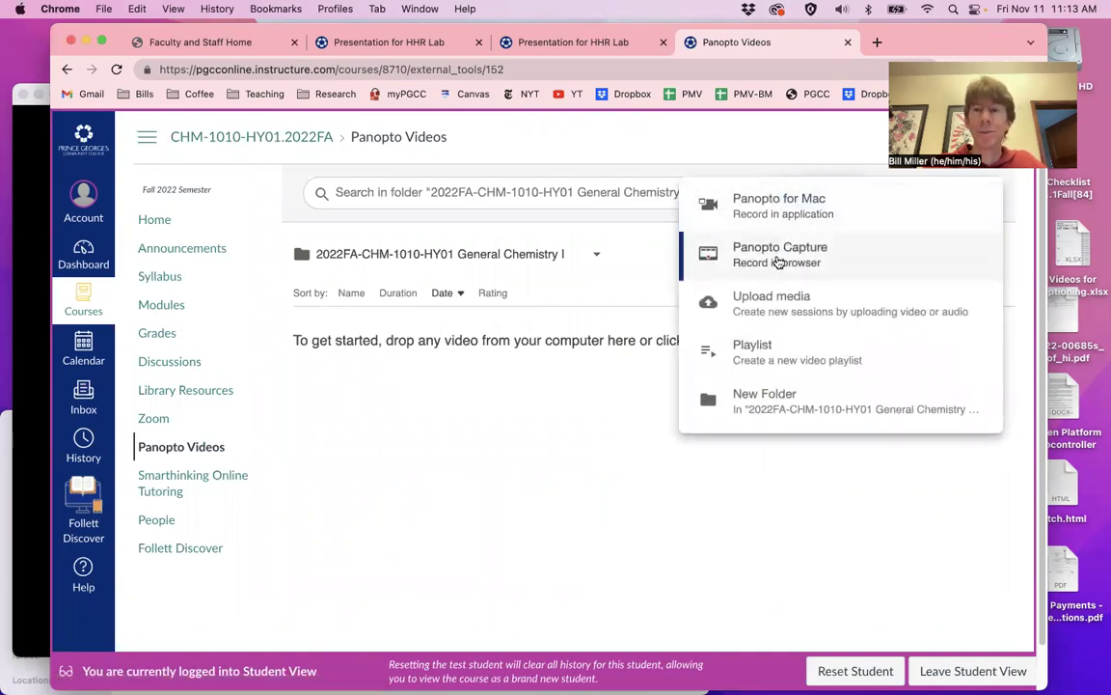
pyautogui.click(778, 262)
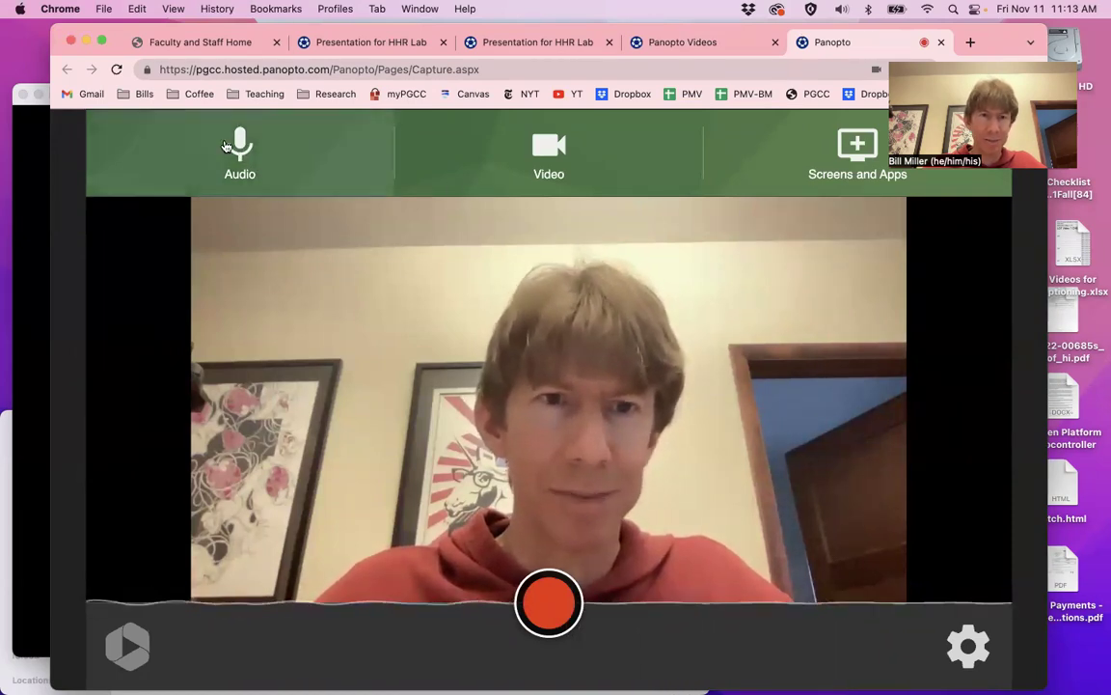
pyautogui.click(239, 191)
pyautogui.moveTo(231, 399)
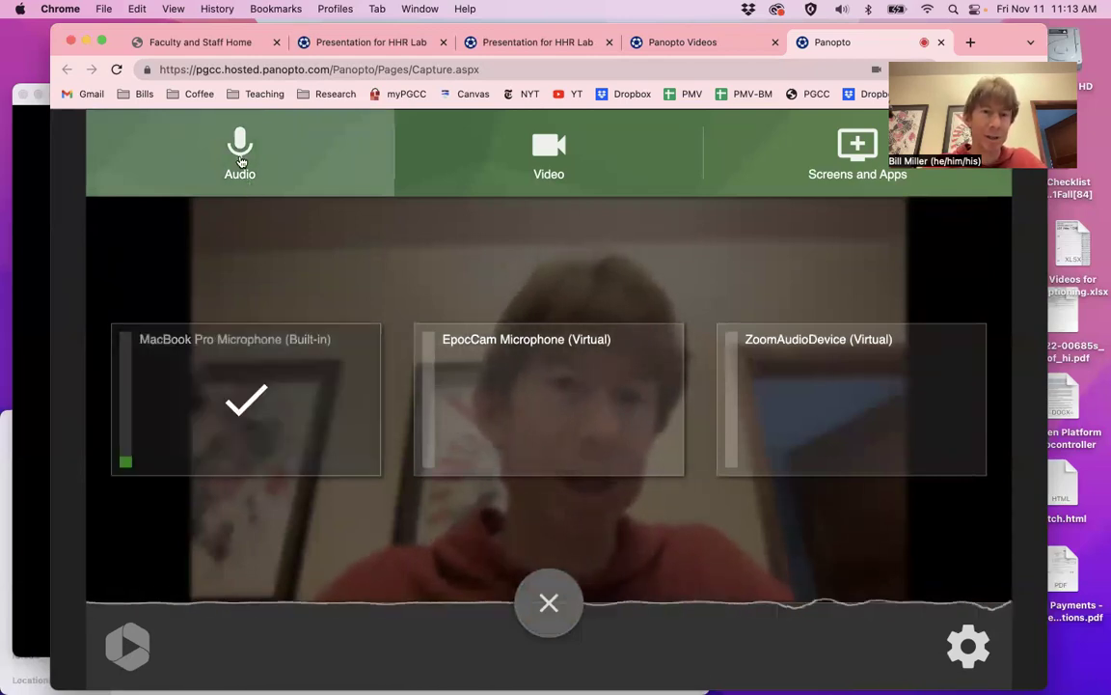
pyautogui.click(239, 145)
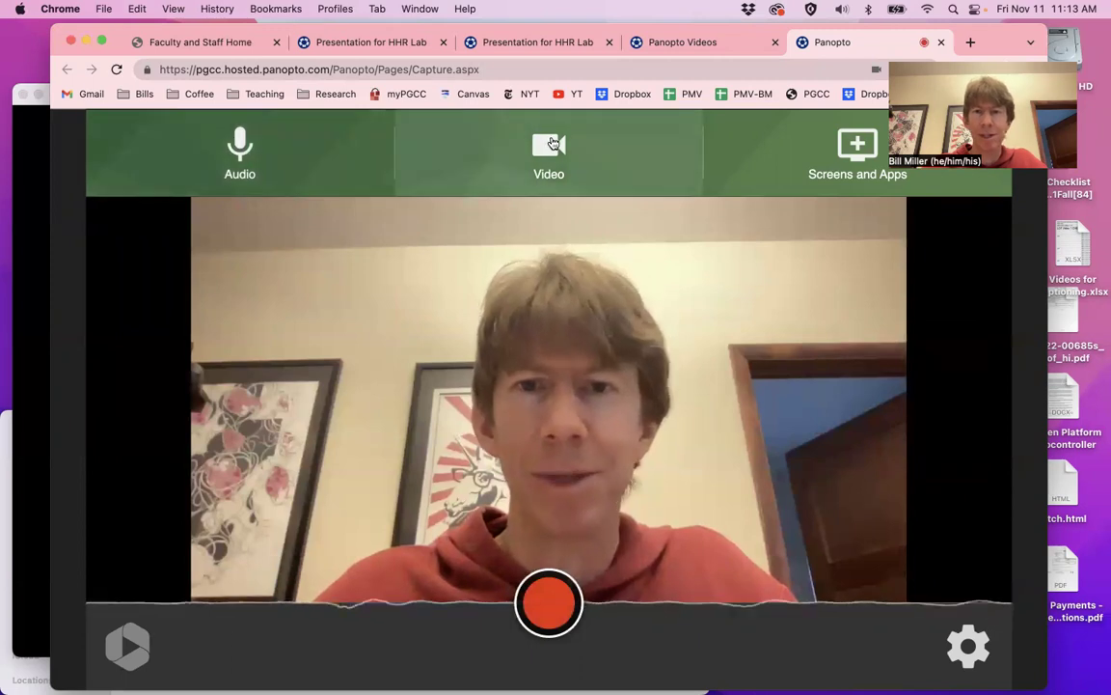
pyautogui.click(512, 169)
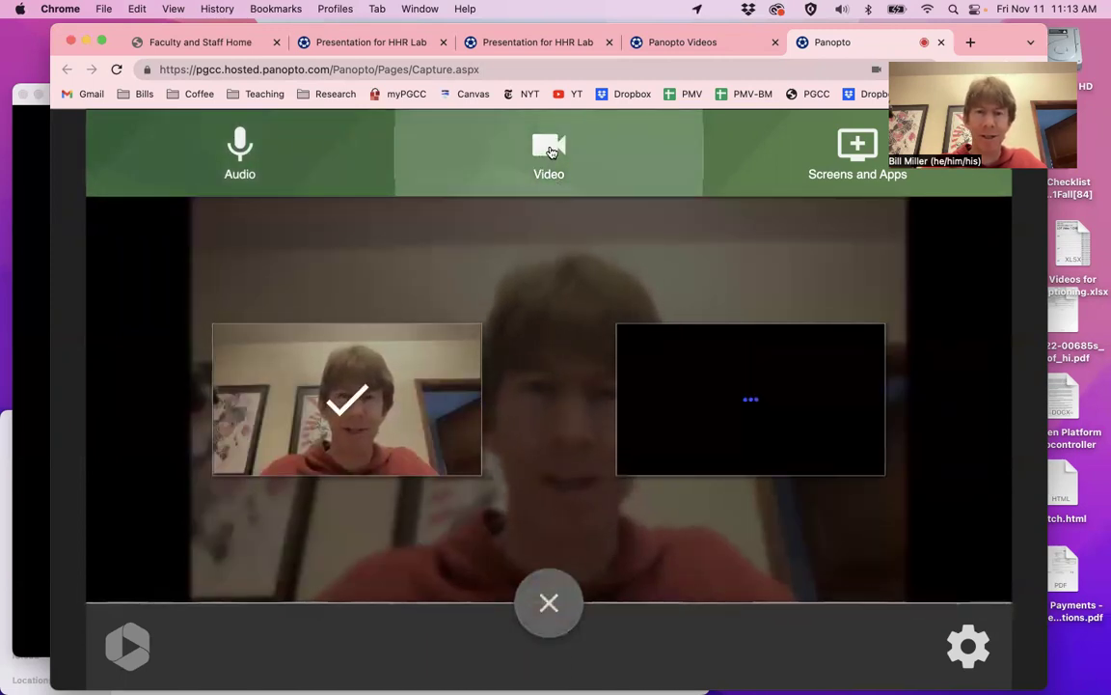
pyautogui.click(675, 174)
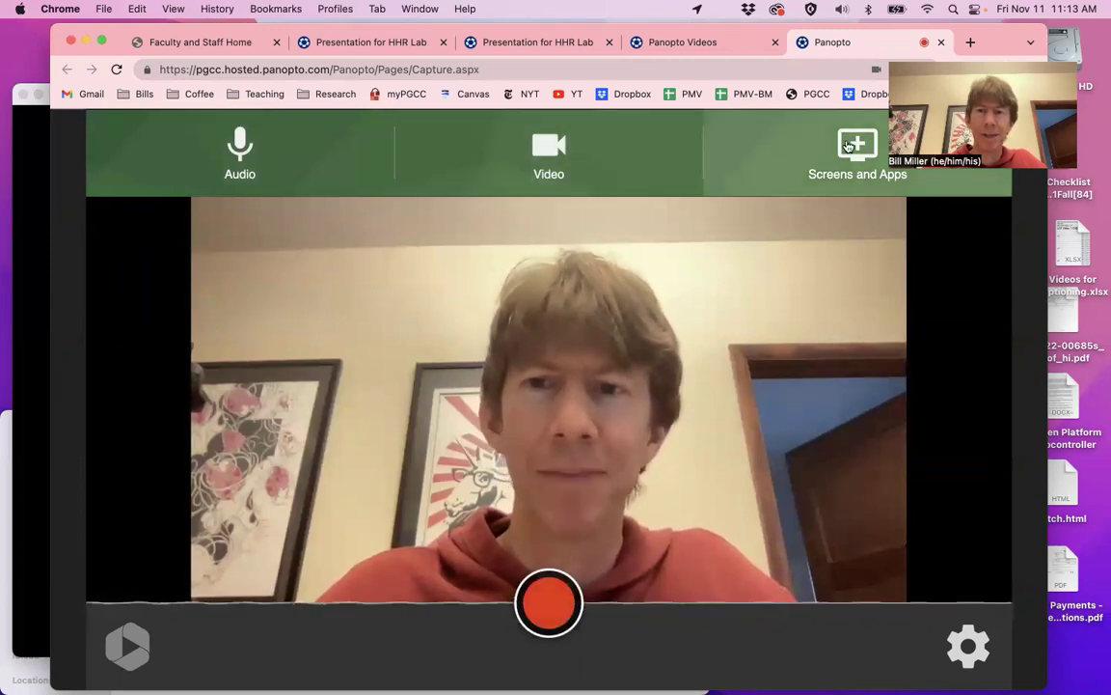
# Share the entire screen as a source beside the webcam and start recording
pyautogui.click(856, 145)
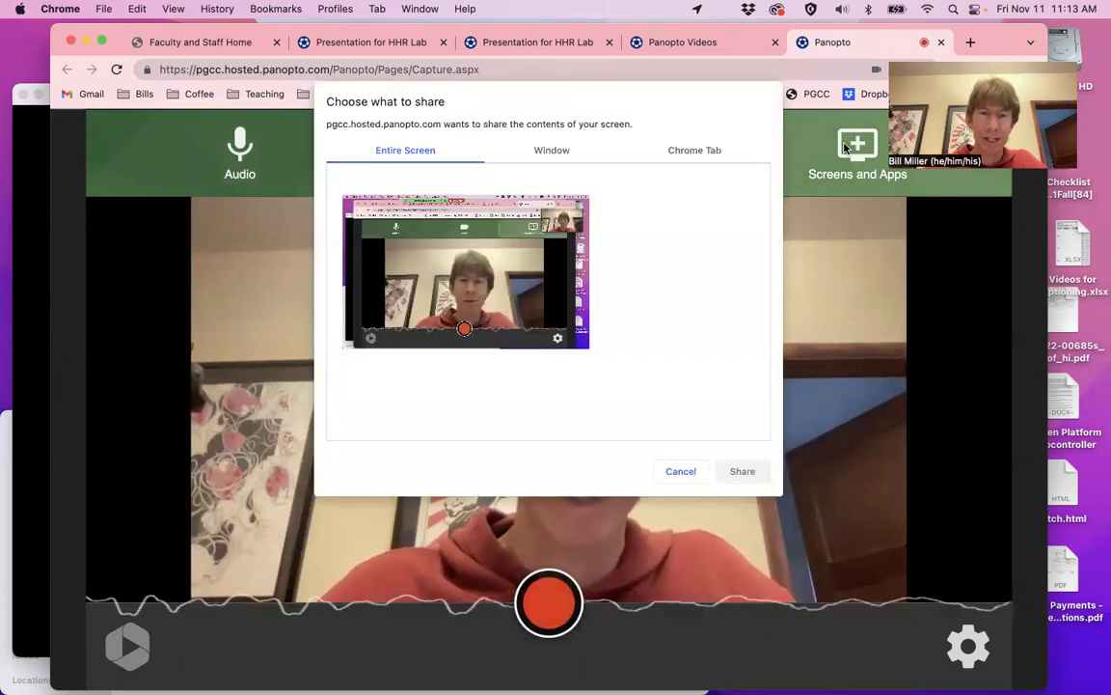
pyautogui.click(461, 271)
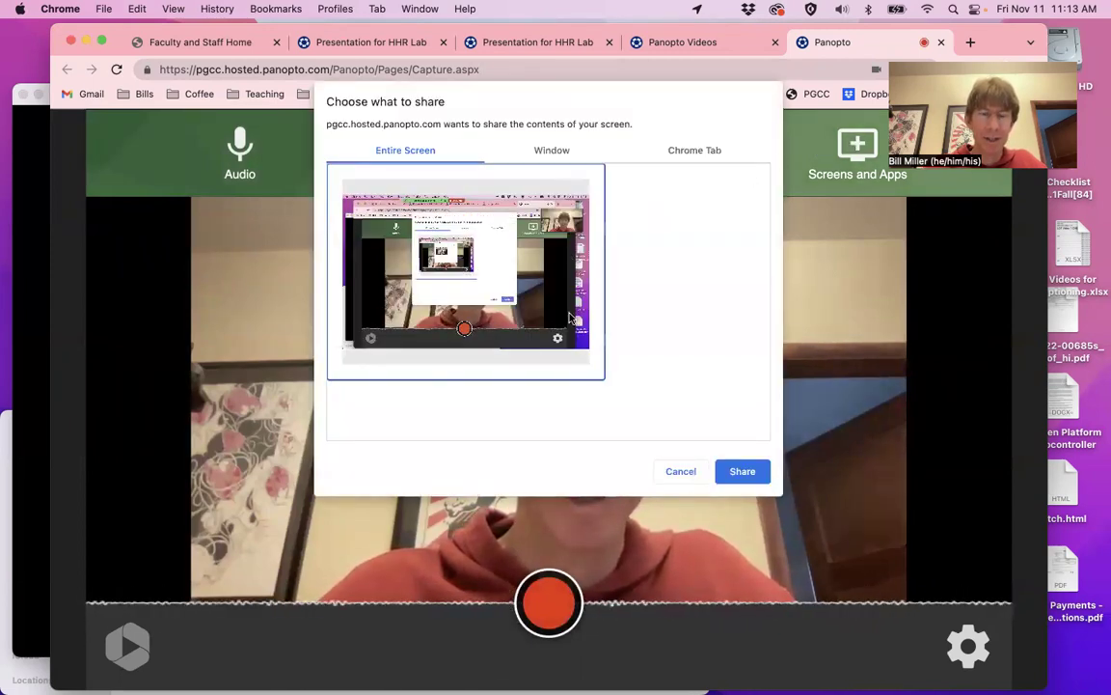
pyautogui.click(743, 471)
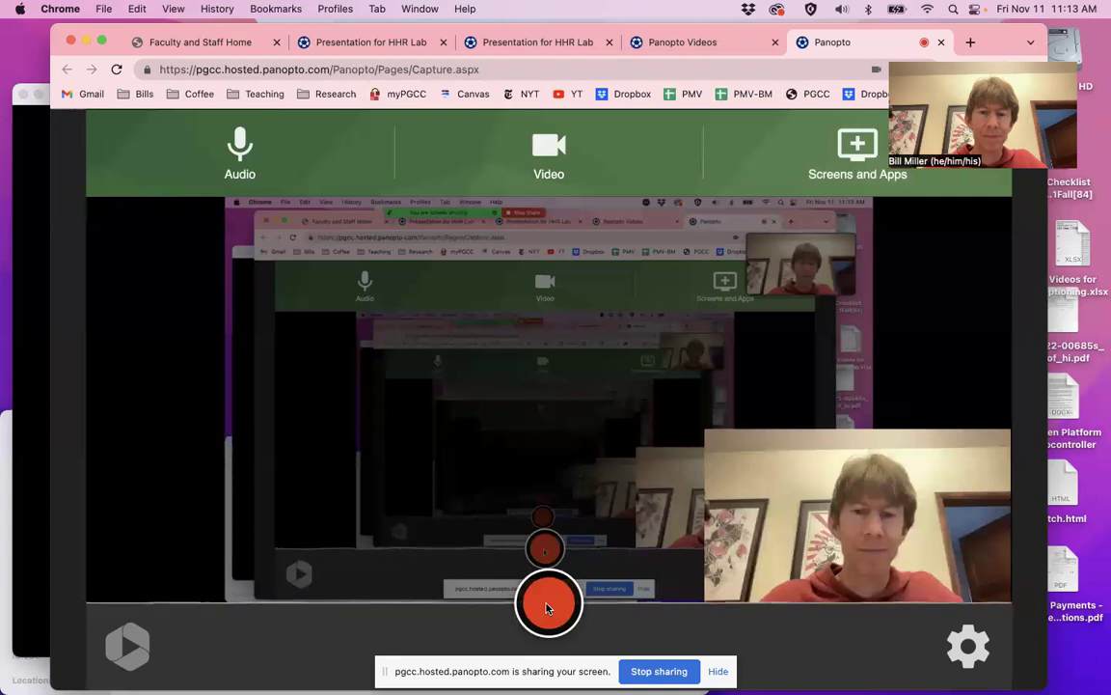
pyautogui.click(547, 607)
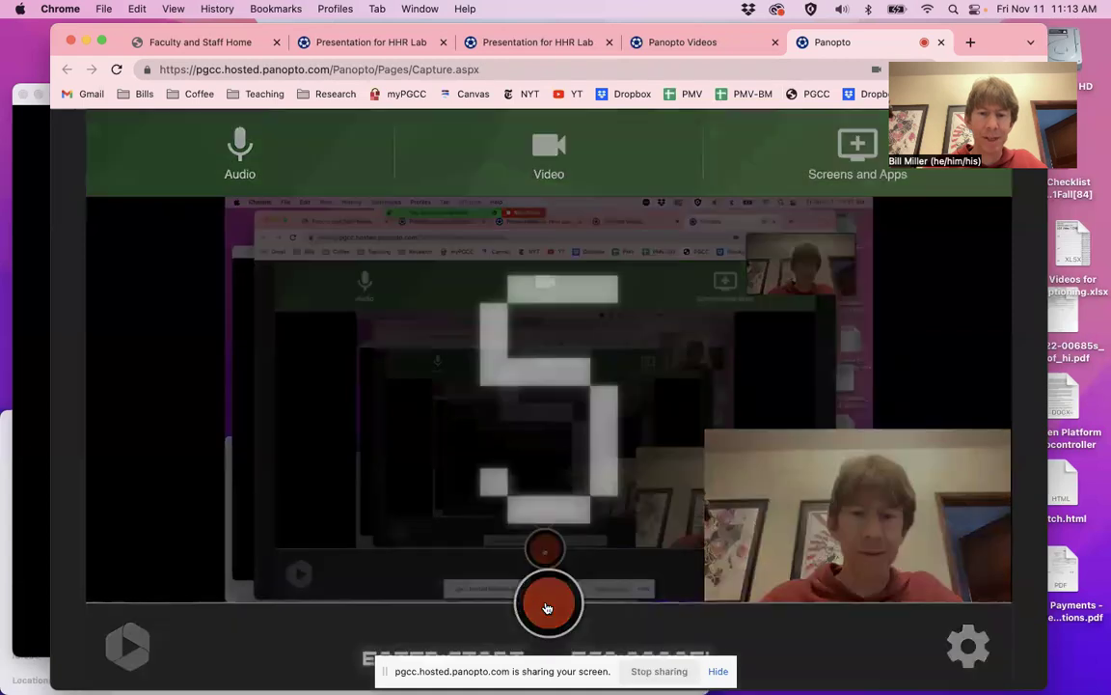
# Run the At-Home Labs deck as a full-screen slide show starting at the title slide
pyautogui.click(25, 517)
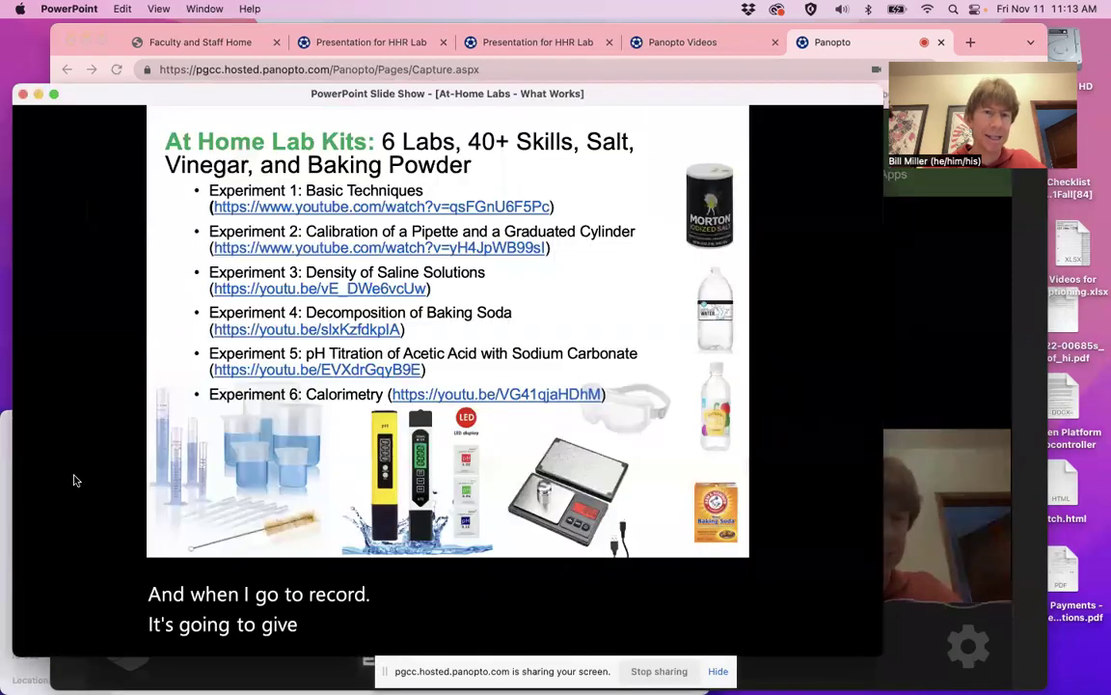
pyautogui.press('Escape')
pyautogui.press('Up')
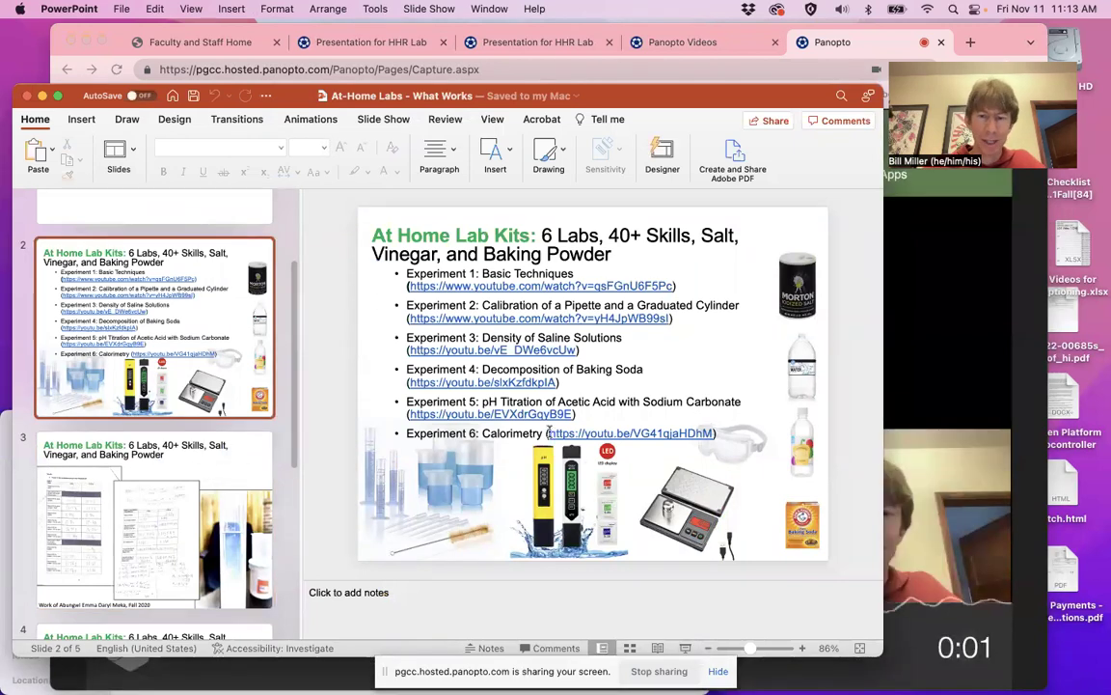
pyautogui.click(685, 649)
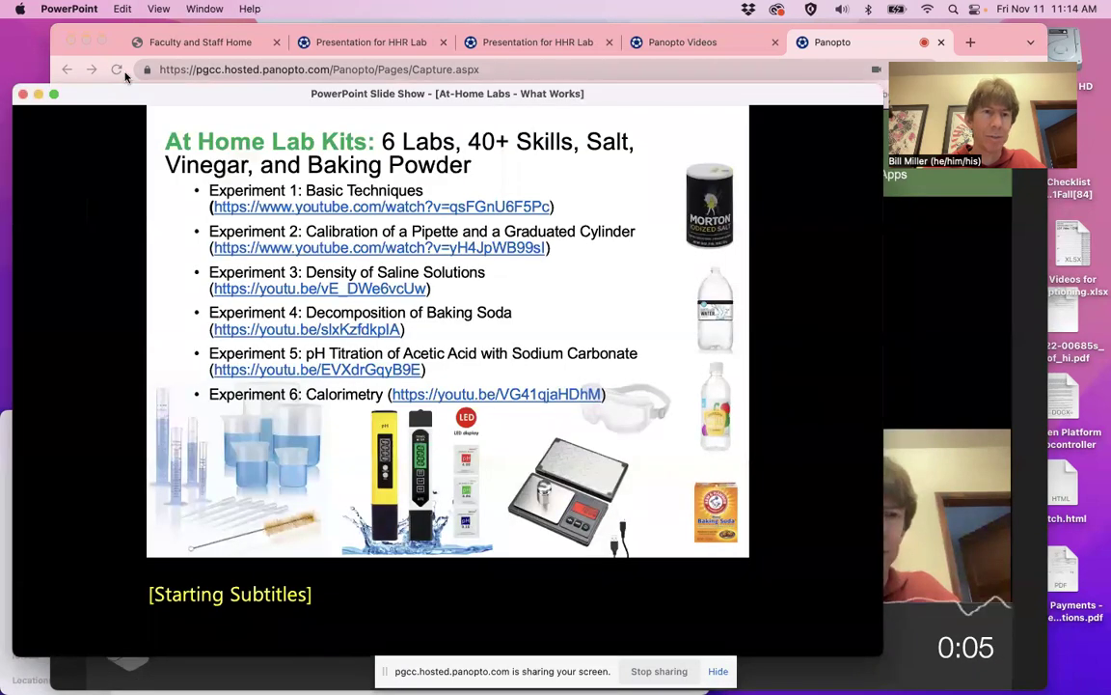
pyautogui.click(53, 93)
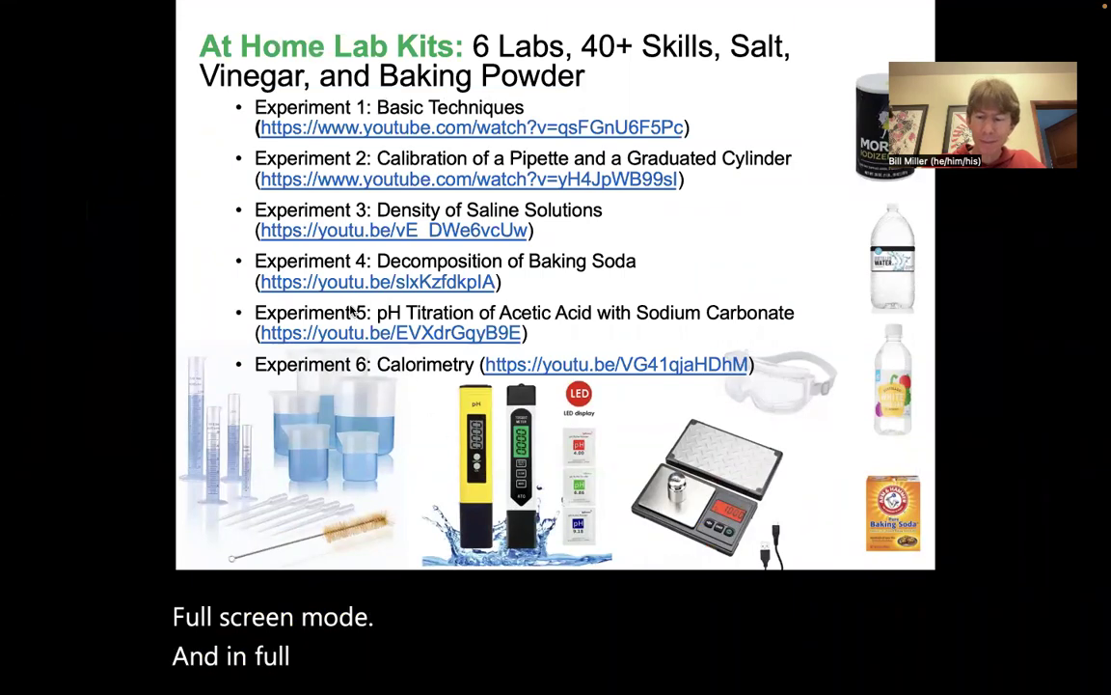
pyautogui.press('Left')
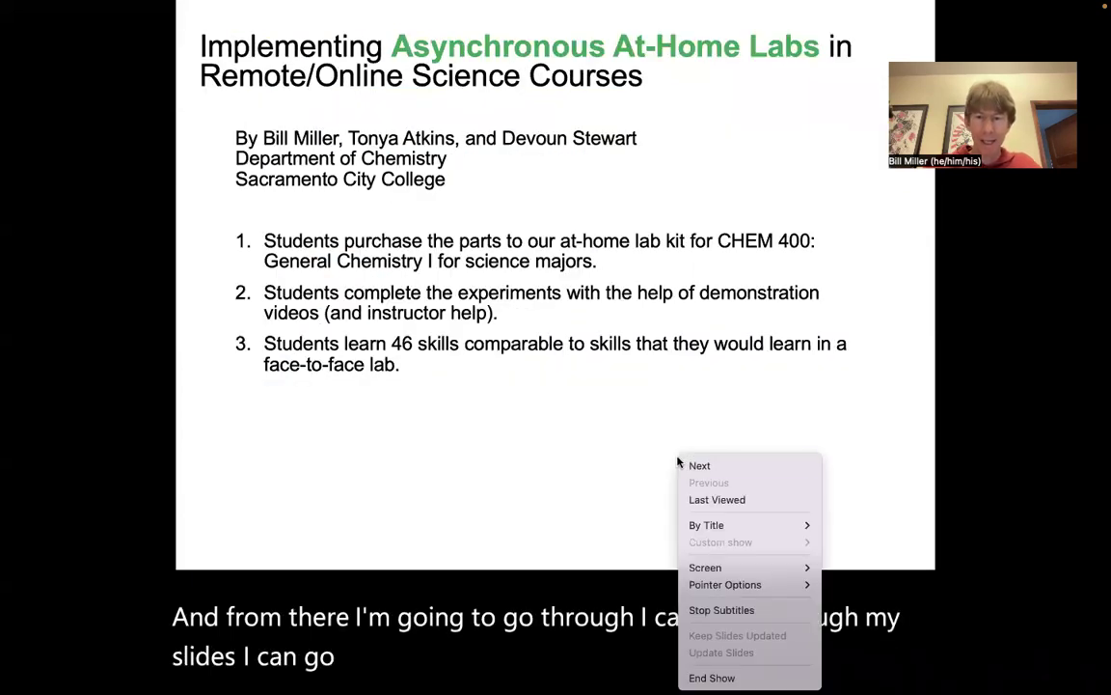
# Enable the laser pointer from the slide show's right-click Pointer Options menu
pyautogui.moveTo(723, 589)
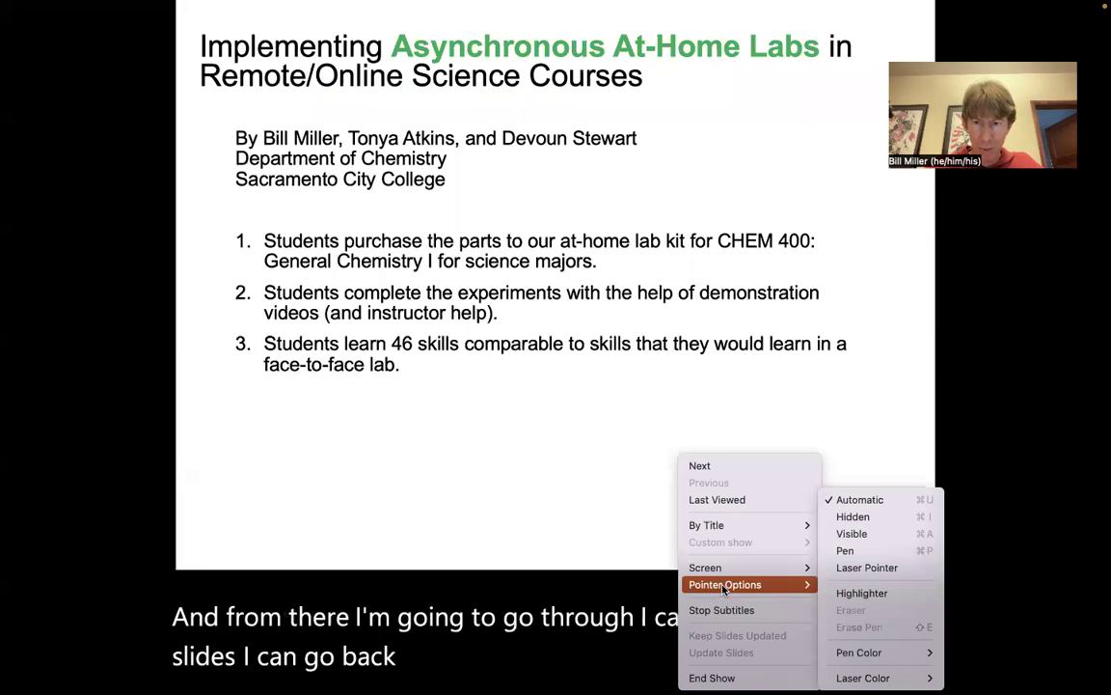
pyautogui.click(861, 567)
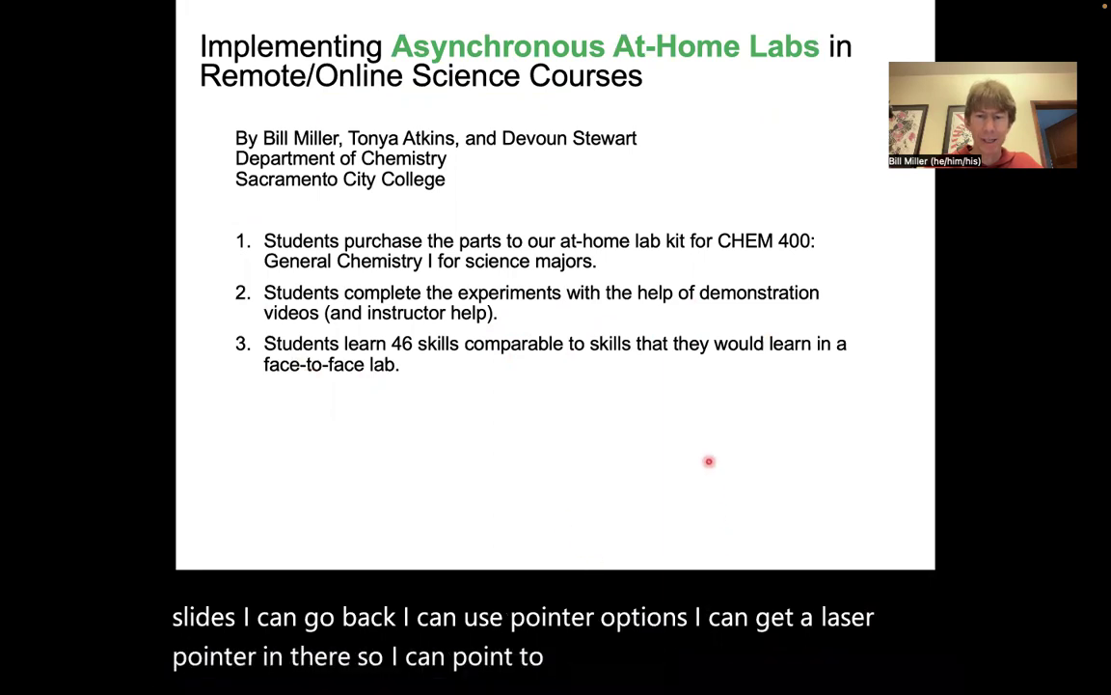
pyautogui.rightClick(668, 430)
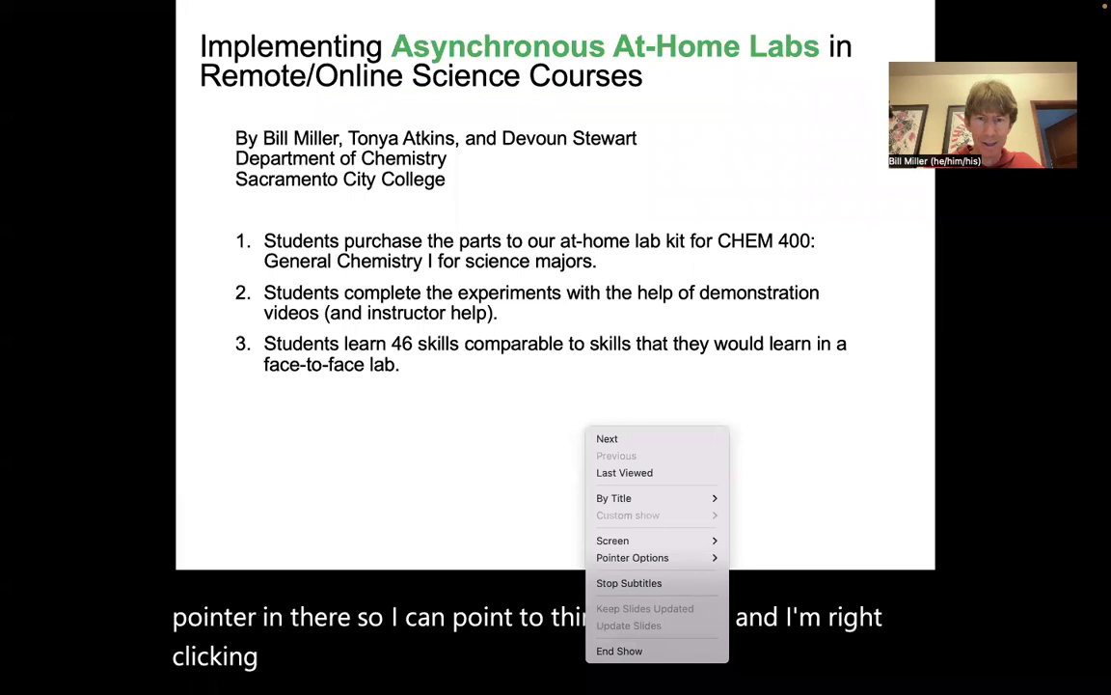
pyautogui.click(538, 379)
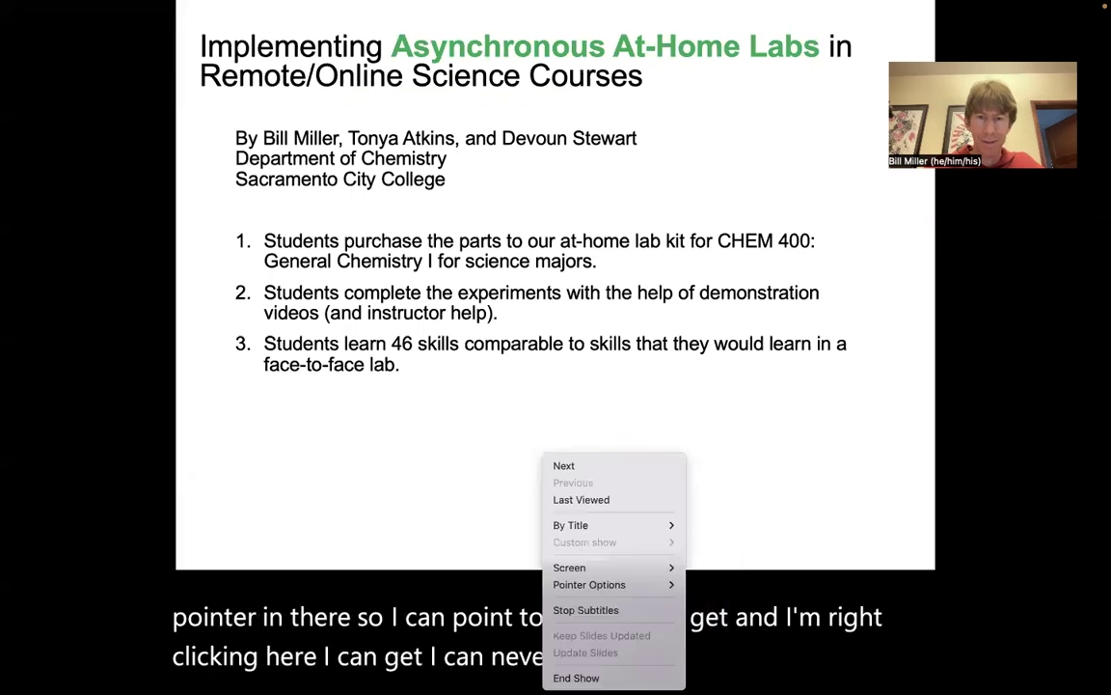
pyautogui.rightClick(546, 454)
pyautogui.moveTo(589, 584)
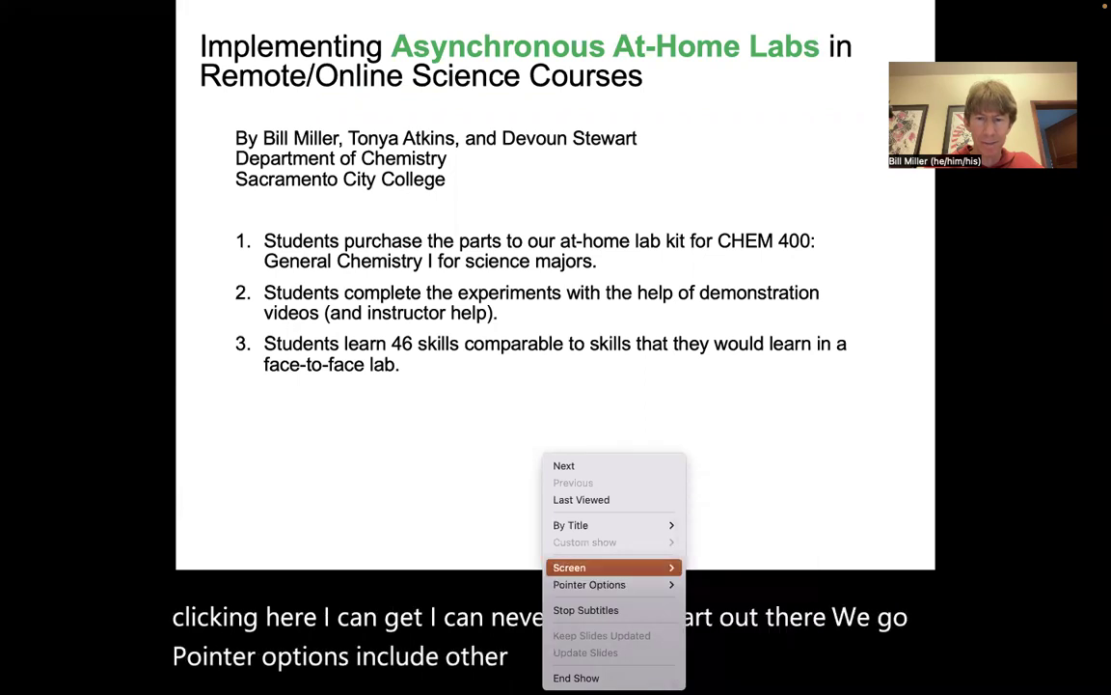
pyautogui.click(611, 401)
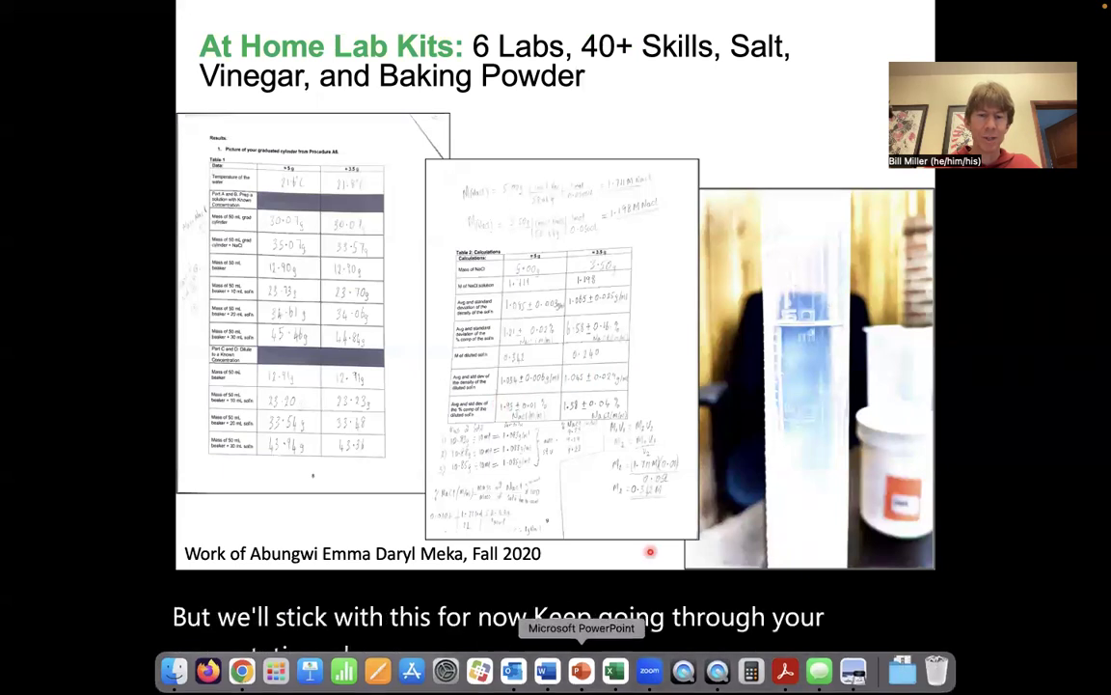
# Exit the PowerPoint slide show and bring the Chrome Panopto Capture tab, recording at 1:03, forward
pyautogui.press('Escape')
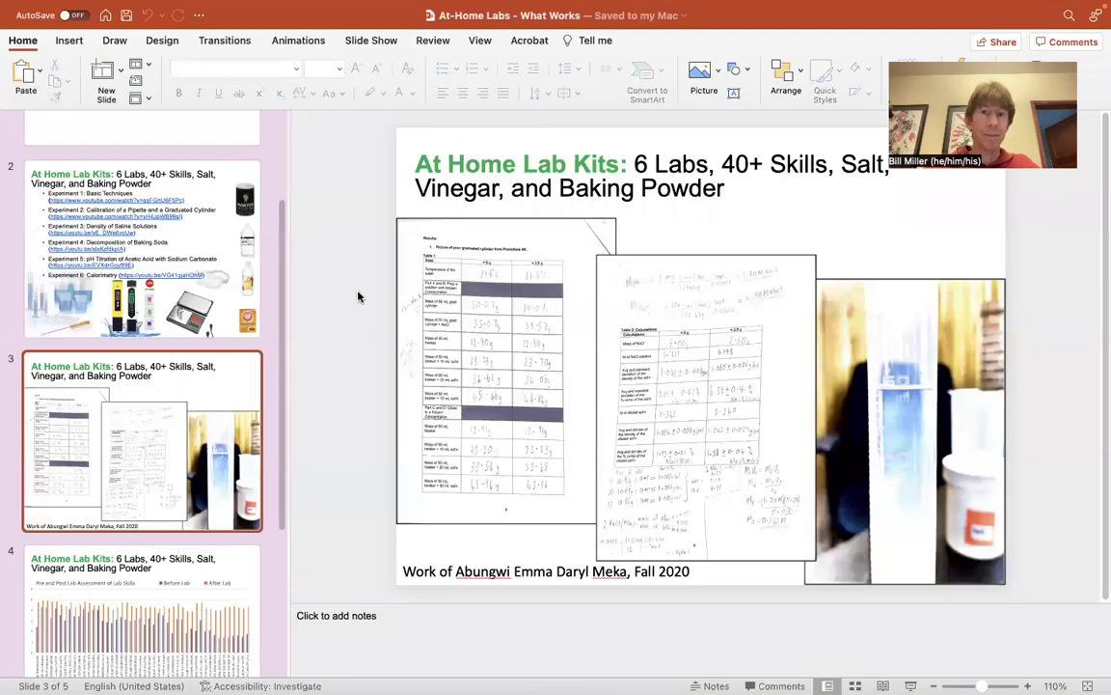
pyautogui.moveTo(608, 675)
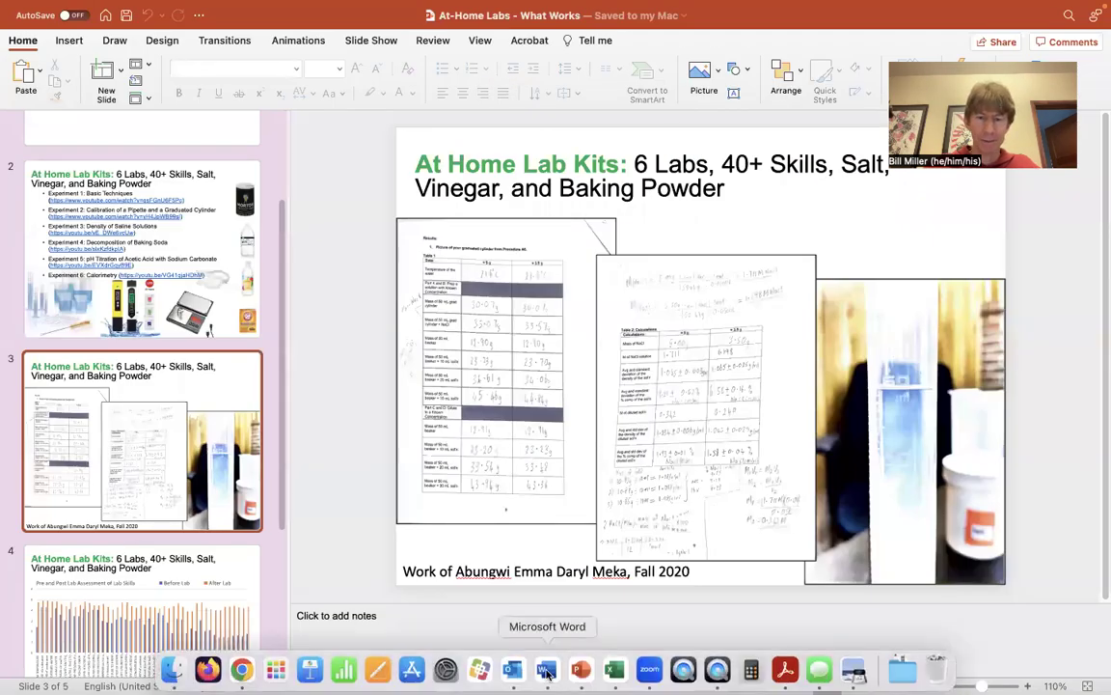
pyautogui.click(241, 669)
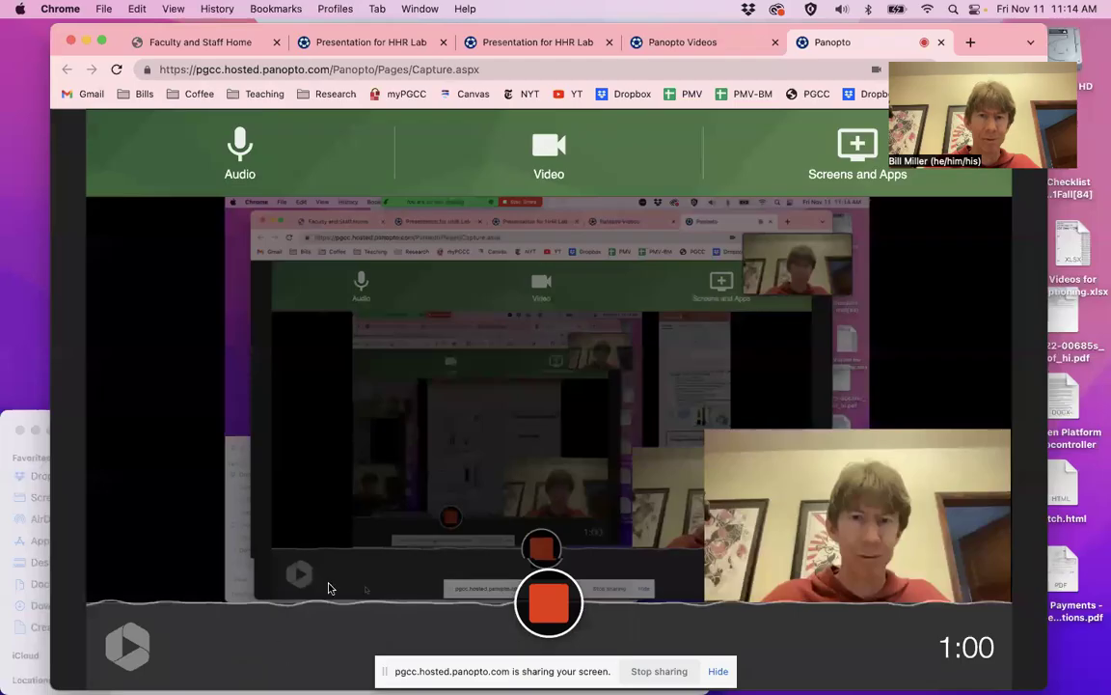
# Stop the recording at 1:04, open its Manage Access settings, and copy the video link
pyautogui.click(550, 608)
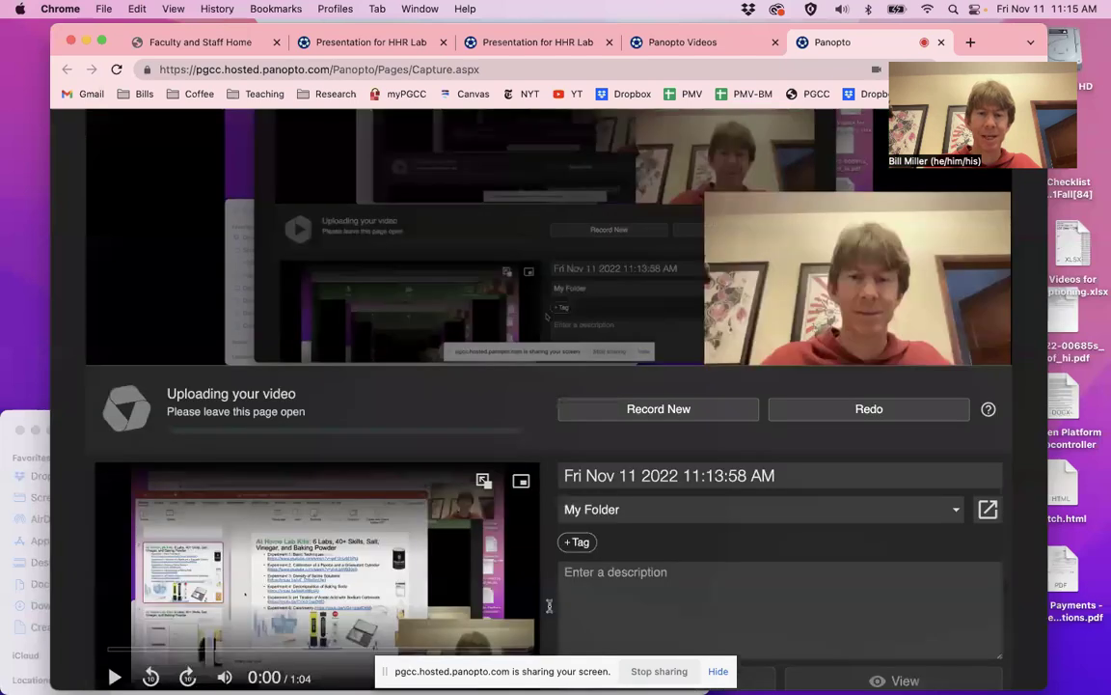
pyautogui.scroll(-1, 549, 611)
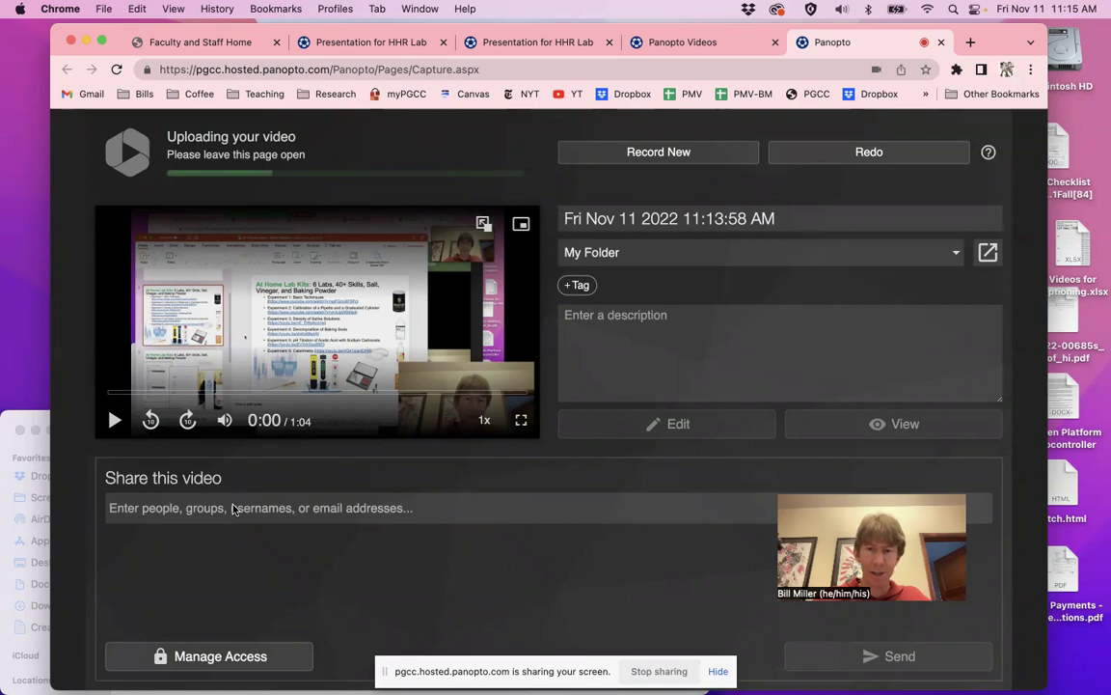
pyautogui.click(244, 657)
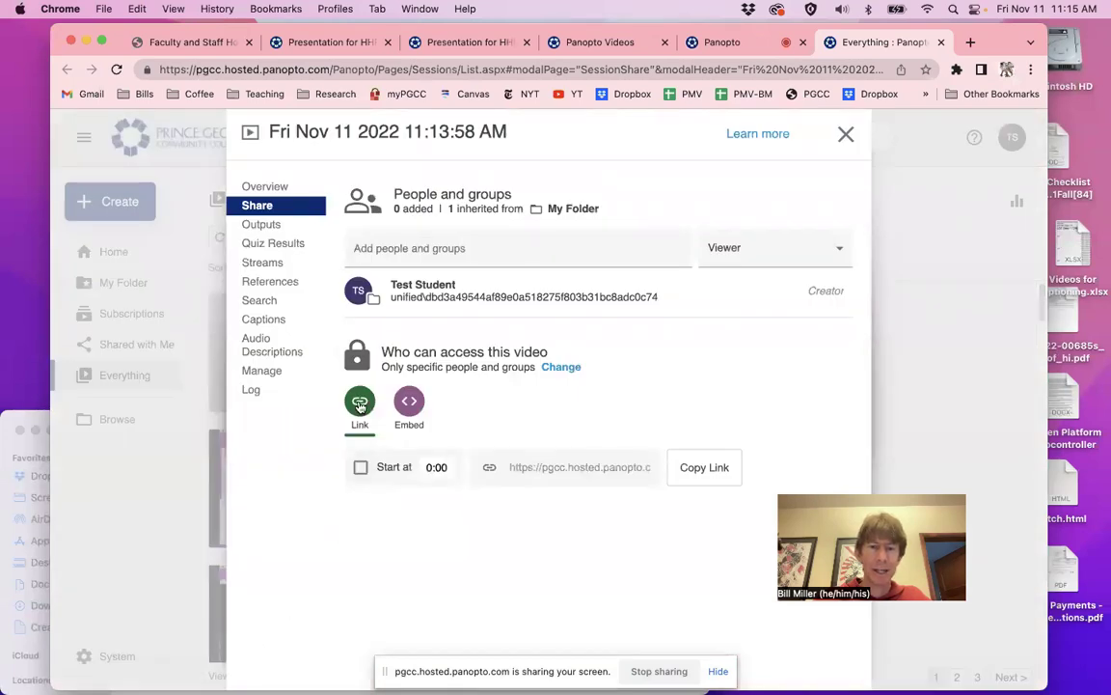
pyautogui.click(707, 468)
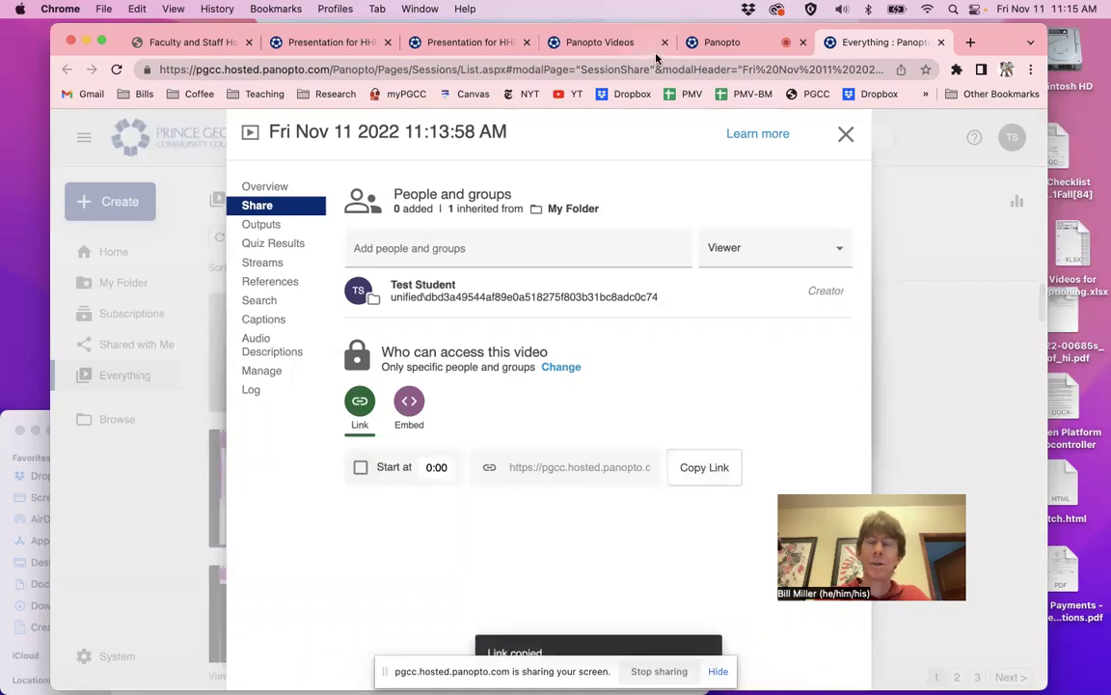
# Go to the Canvas assignment page and preview it in Student View
pyautogui.click(450, 47)
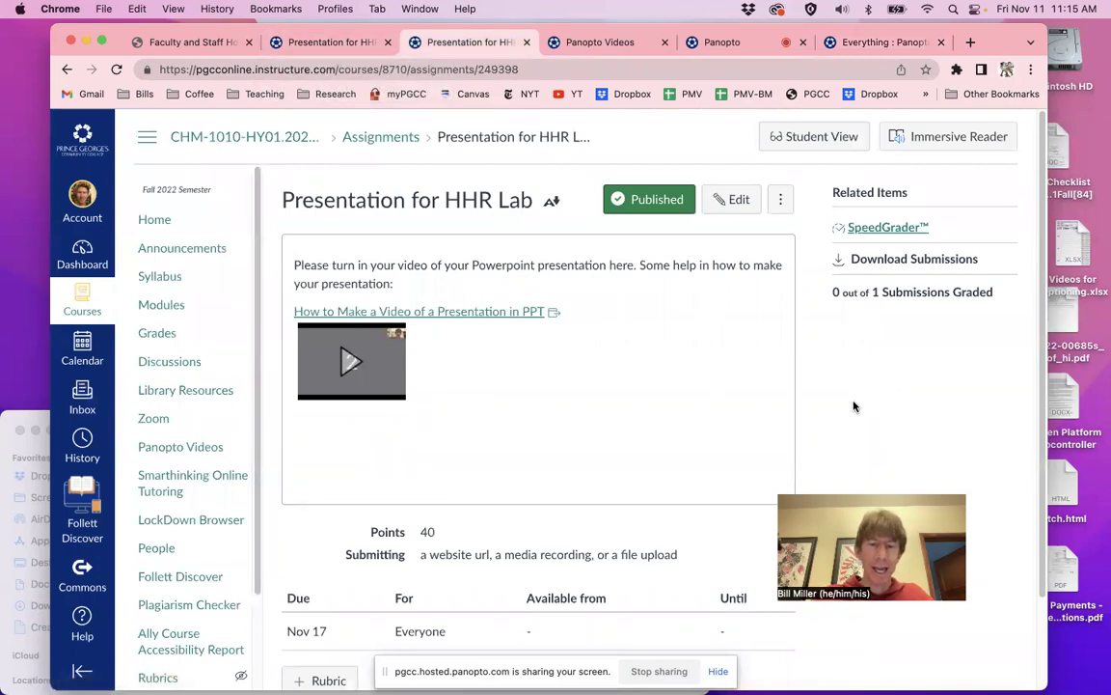
pyautogui.scroll(-2, 833, 422)
pyautogui.scroll(2, 836, 425)
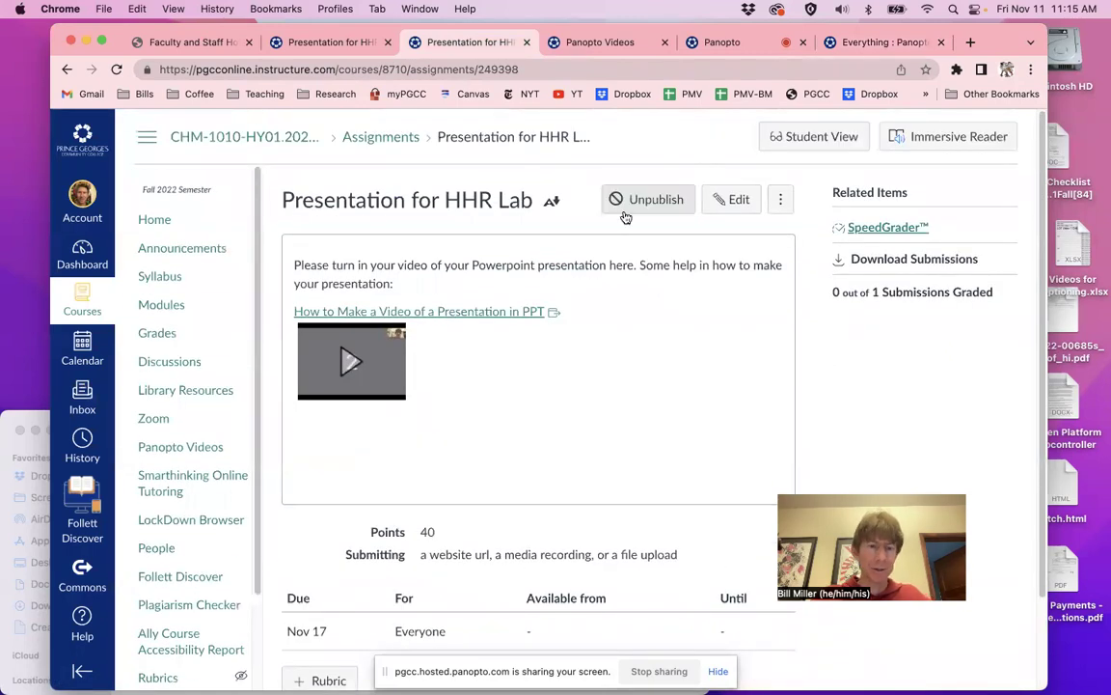
pyautogui.click(819, 142)
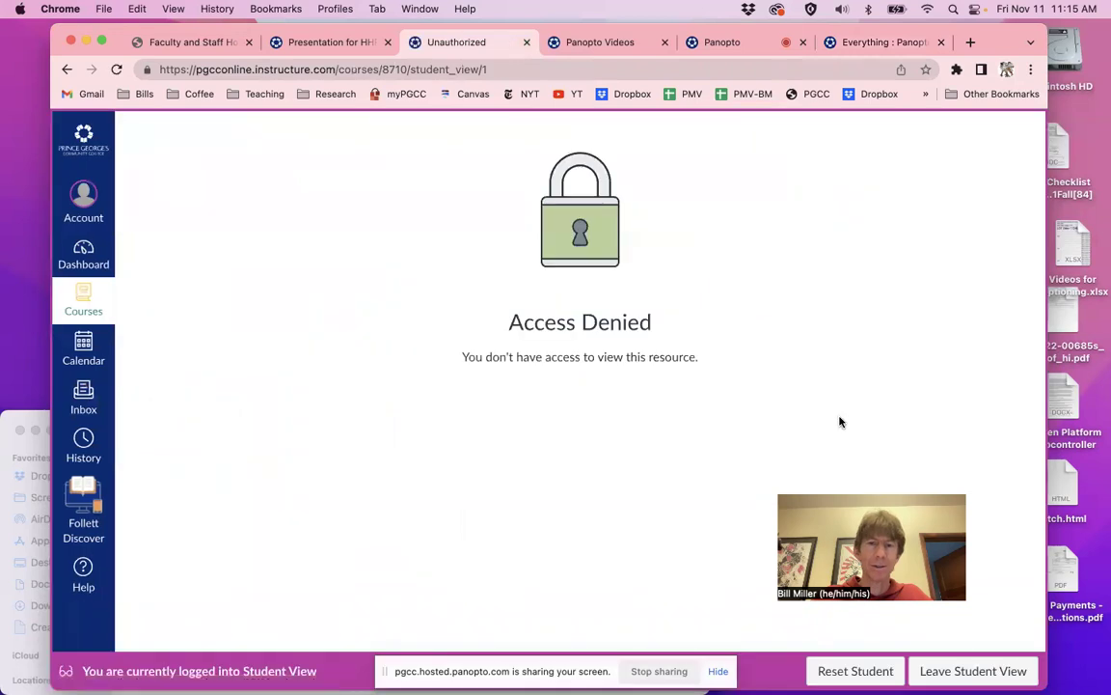
# Close the Unauthorized, assignment and Panopto Videos tabs, then lower the browser window slightly
pyautogui.press('super+w')
pyautogui.click(376, 43)
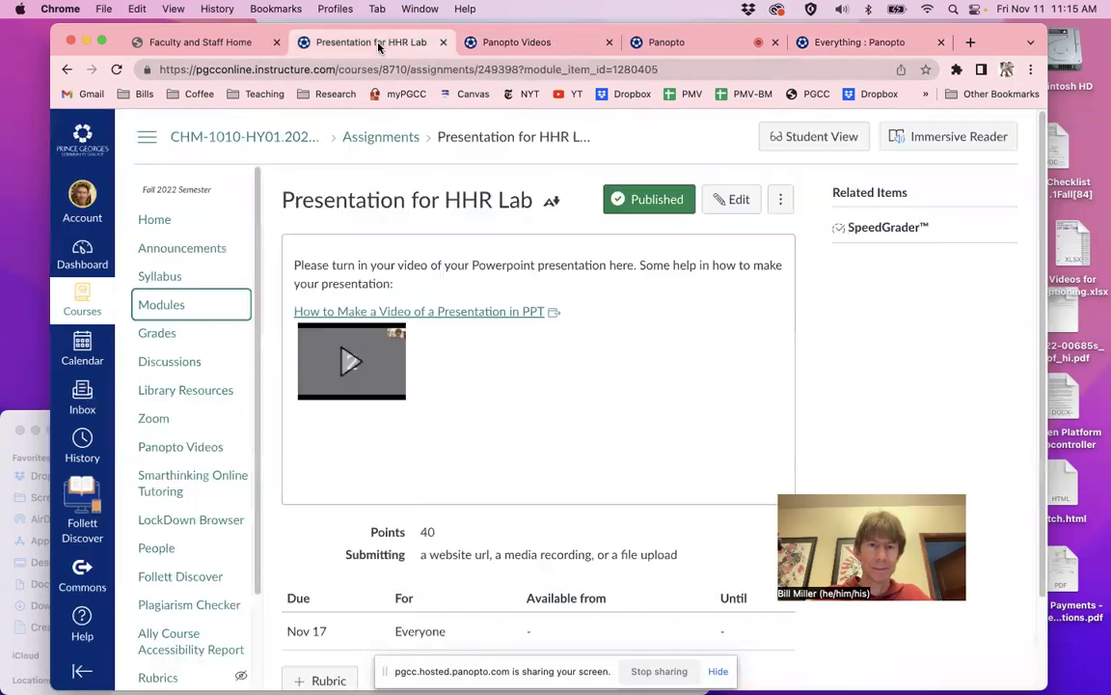
pyautogui.press('super+w')
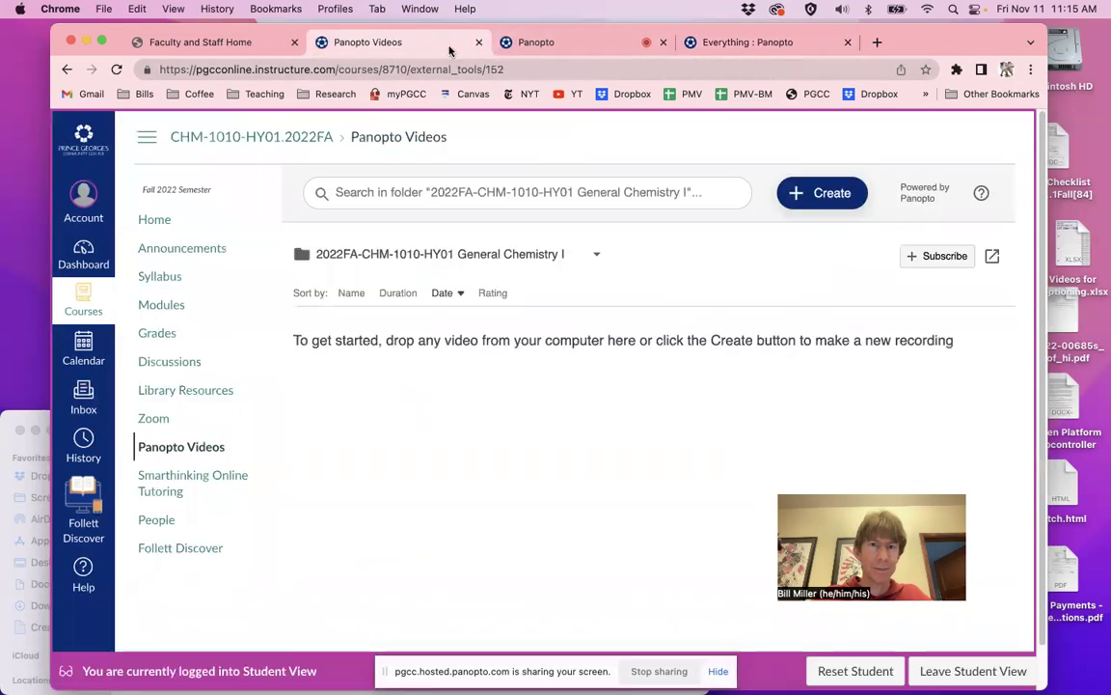
pyautogui.press('super+w')
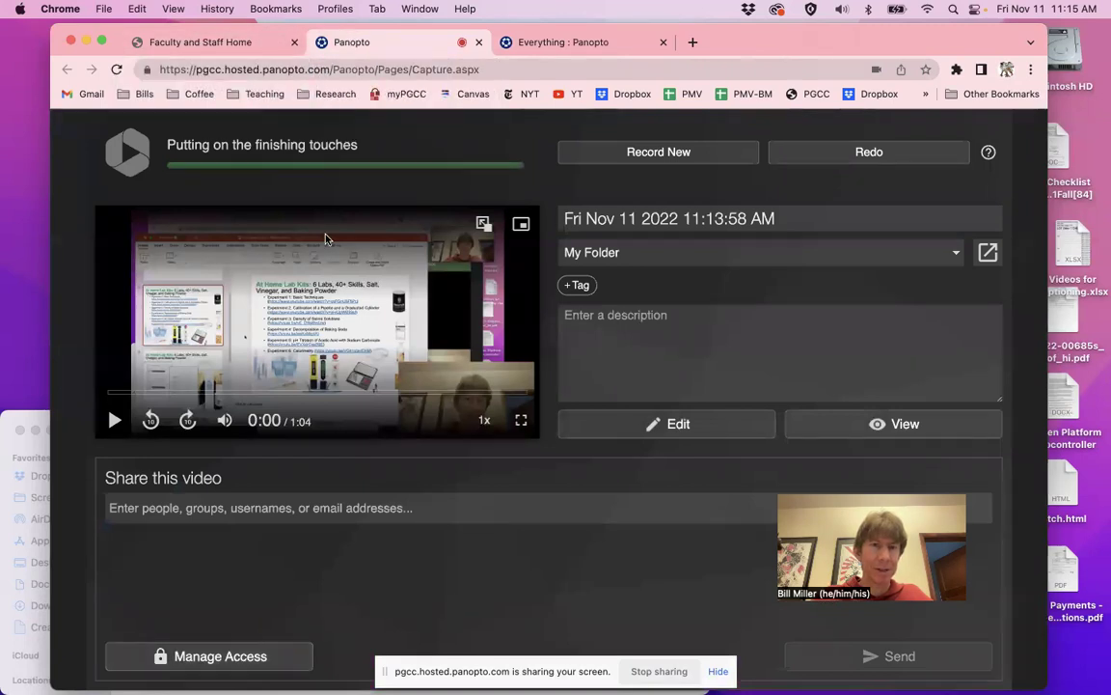
pyautogui.moveTo(835, 35); pyautogui.dragTo(844, 103)
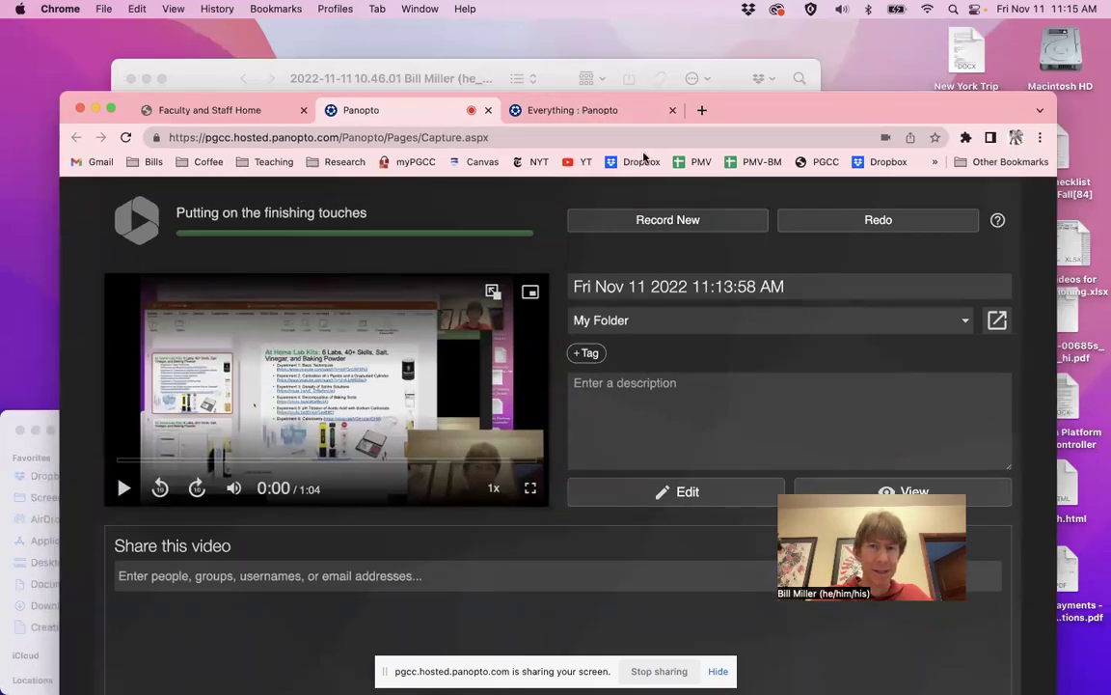
# Copy the share link for the Nov 11 11:13:58 AM recording and close the sharing window
pyautogui.click(583, 110)
pyautogui.moveTo(764, 114); pyautogui.dragTo(754, 39)
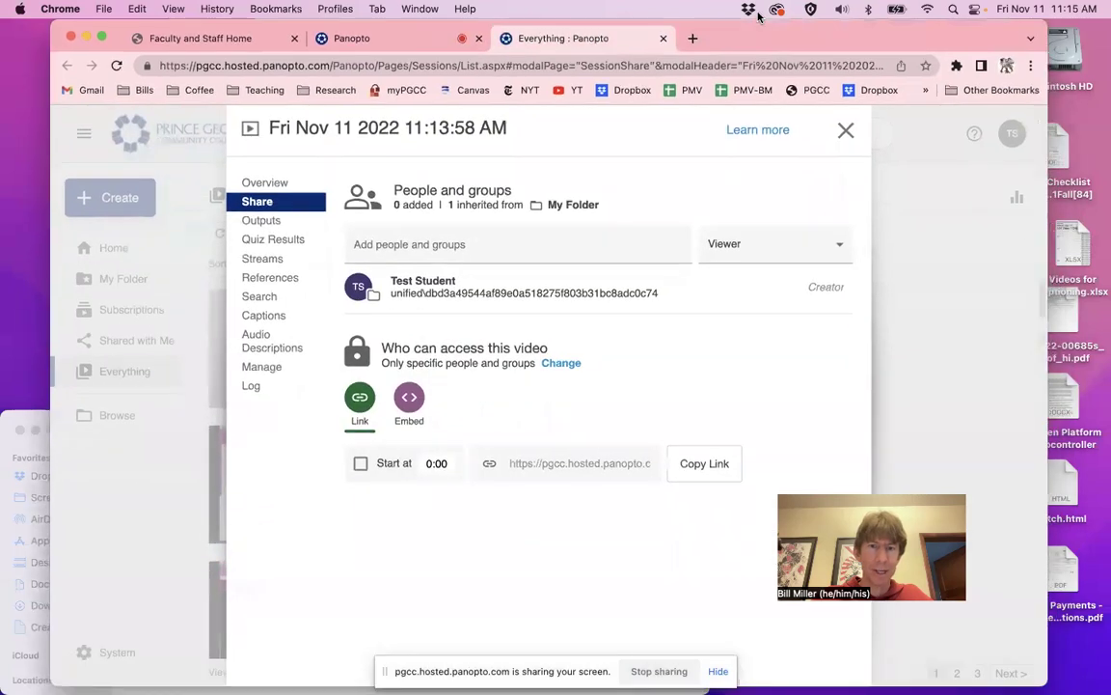
pyautogui.click(708, 466)
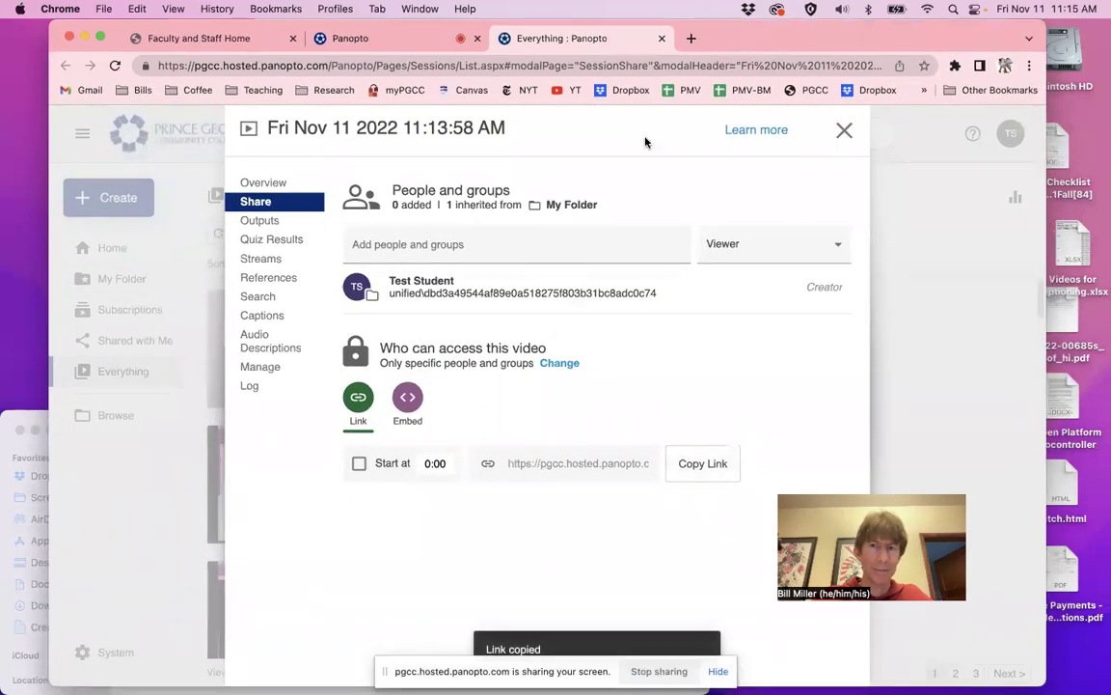
pyautogui.click(845, 130)
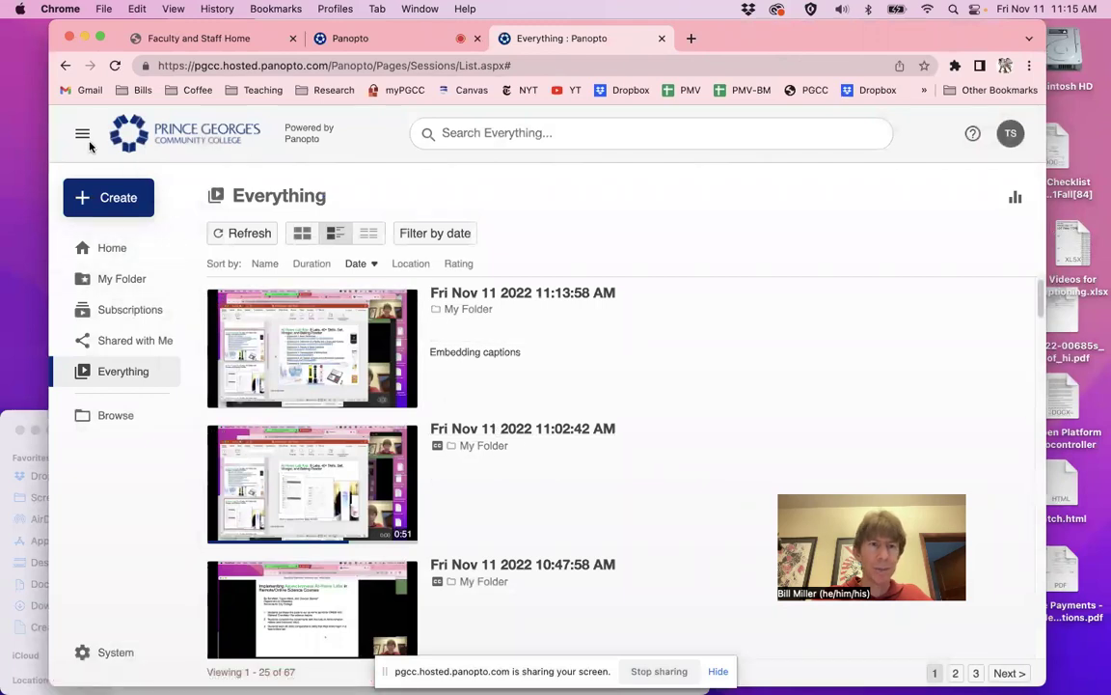
# Collapse and re-expand the side navigation, then return to the Everything session list
pyautogui.click(82, 135)
pyautogui.click(82, 135)
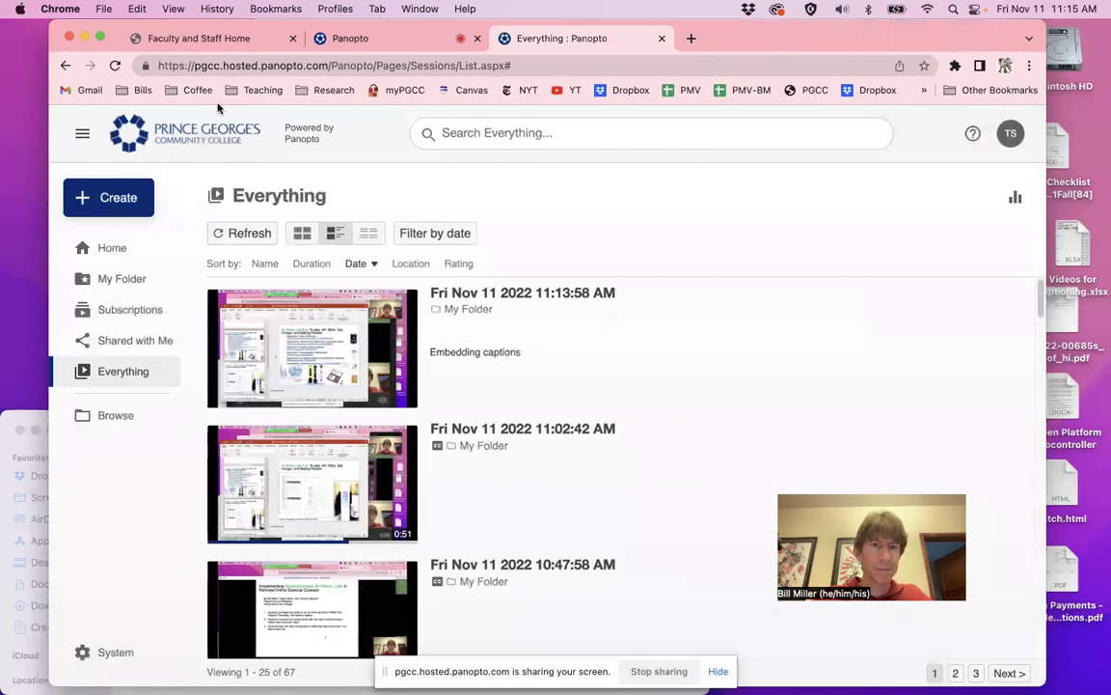
pyautogui.click(404, 44)
pyautogui.click(558, 40)
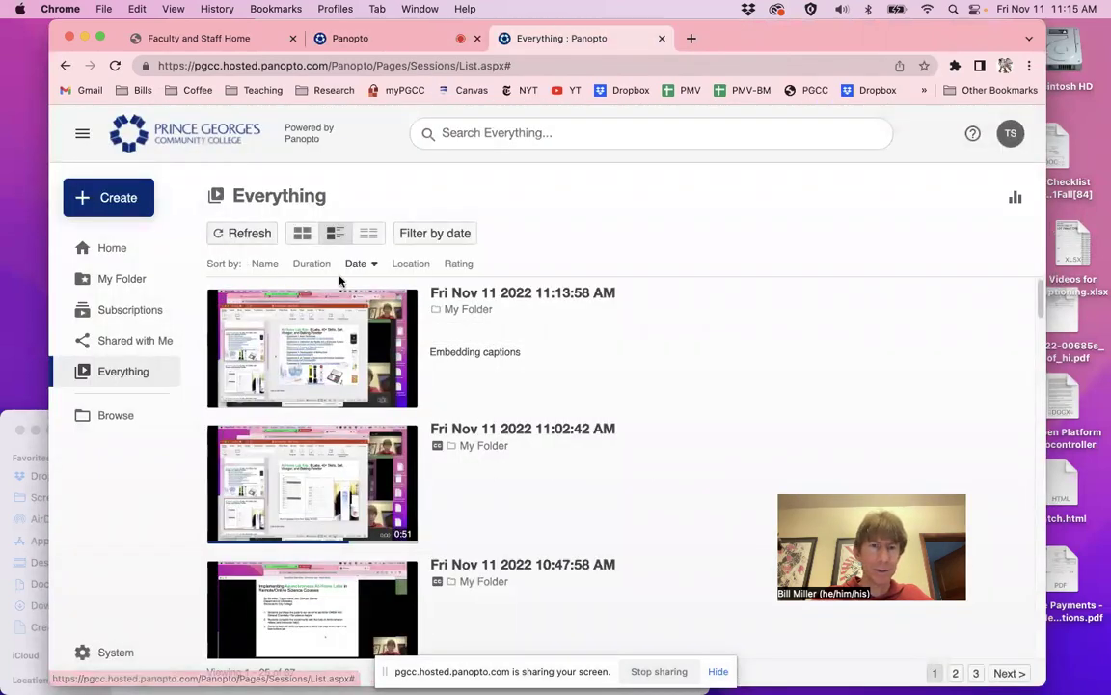
pyautogui.scroll(-1, 319, 386)
# Reopen Canvas from the Faculty & Staff portal and leave Student View for the instructor Dashboard
pyautogui.moveTo(333, 497)
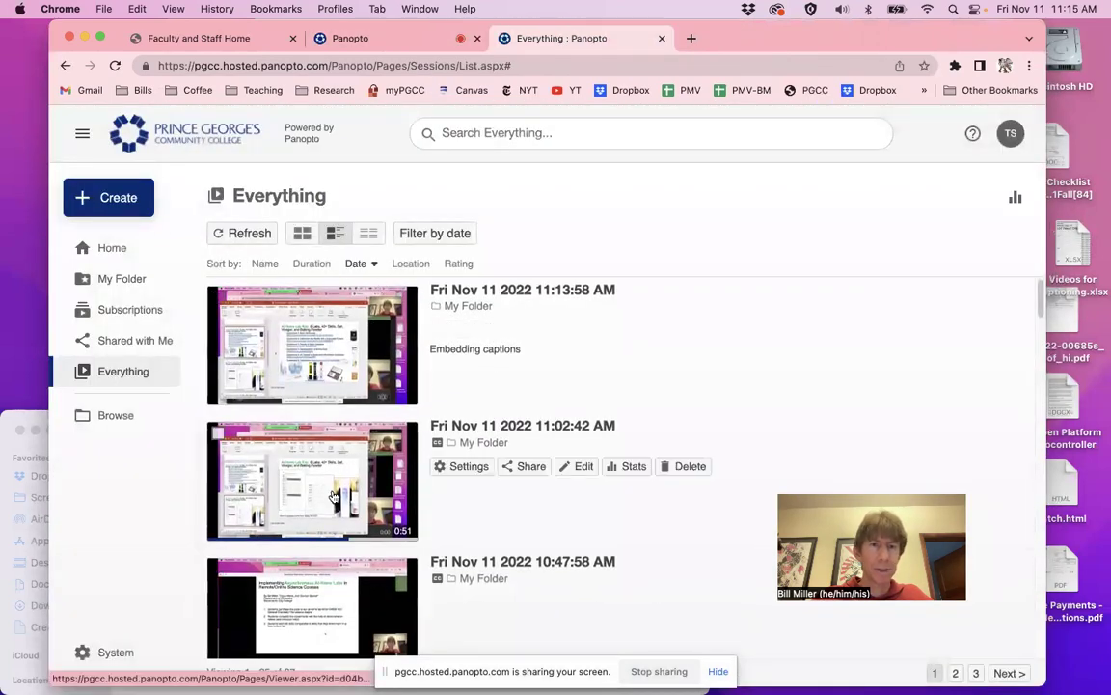
pyautogui.click(200, 40)
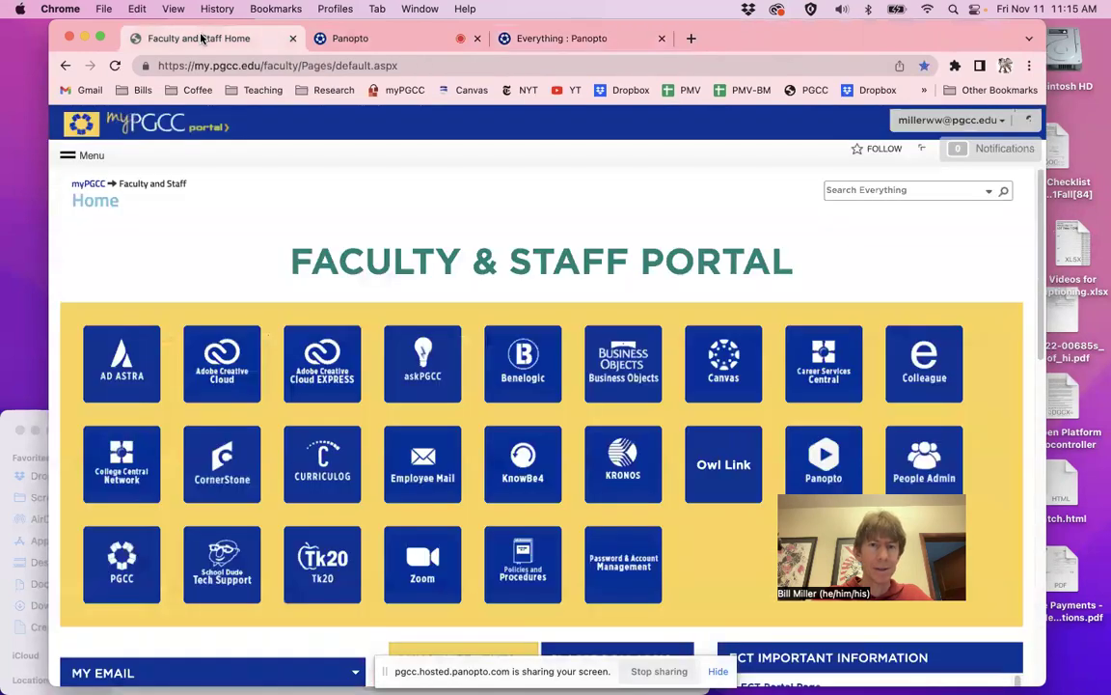
pyautogui.click(715, 364)
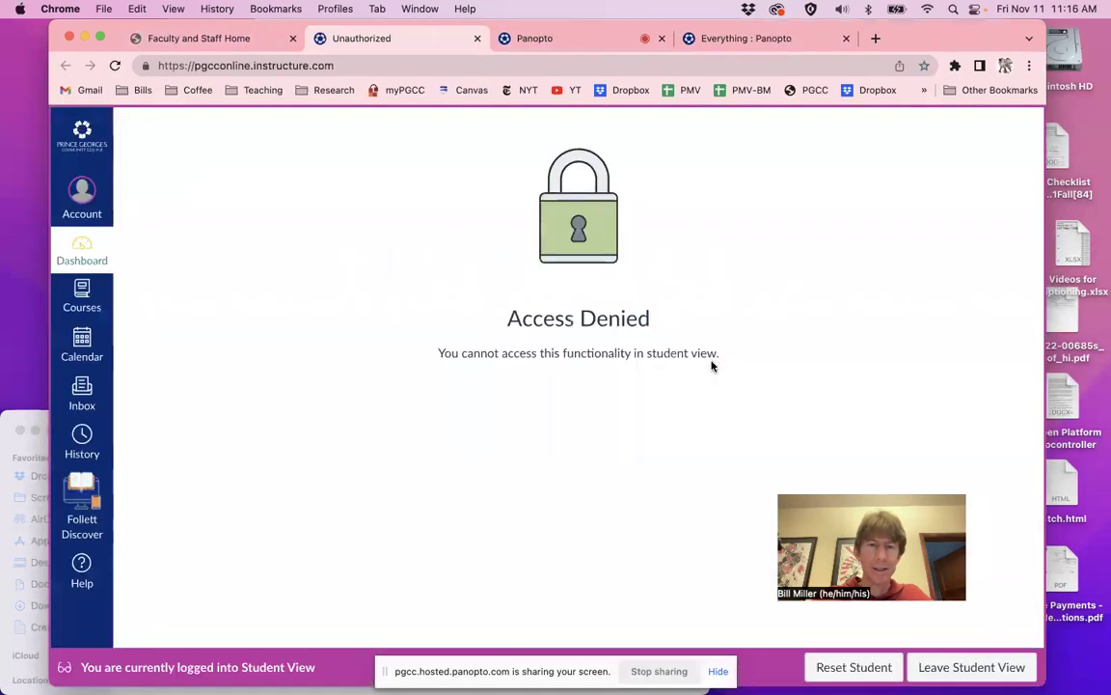
pyautogui.press('super+w')
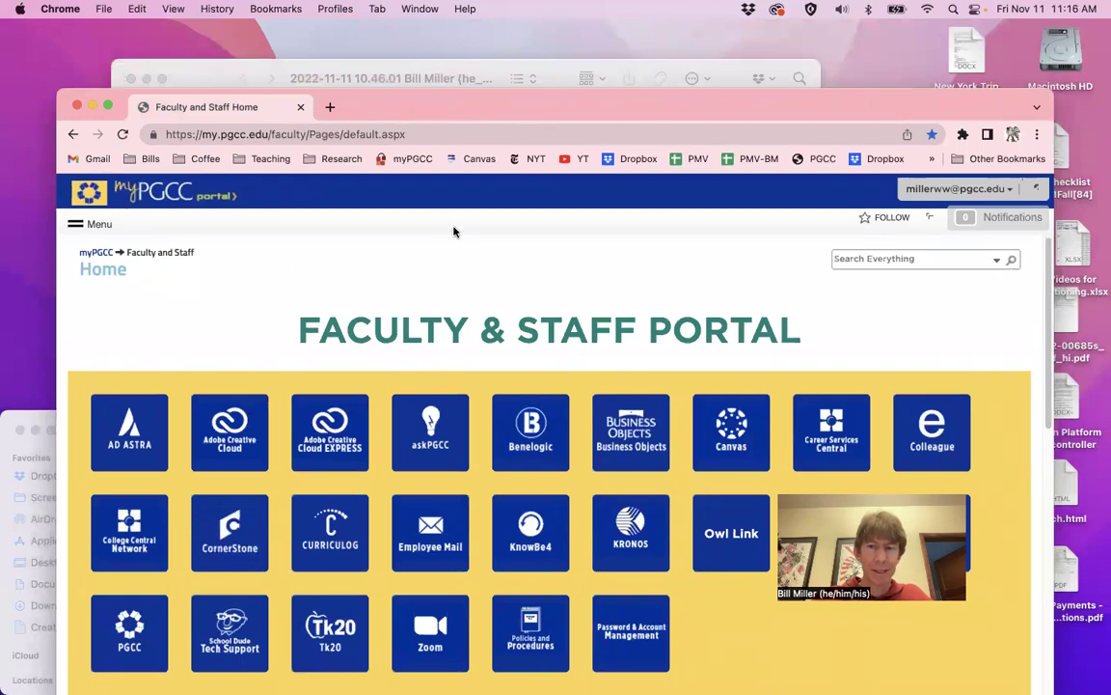
pyautogui.click(712, 439)
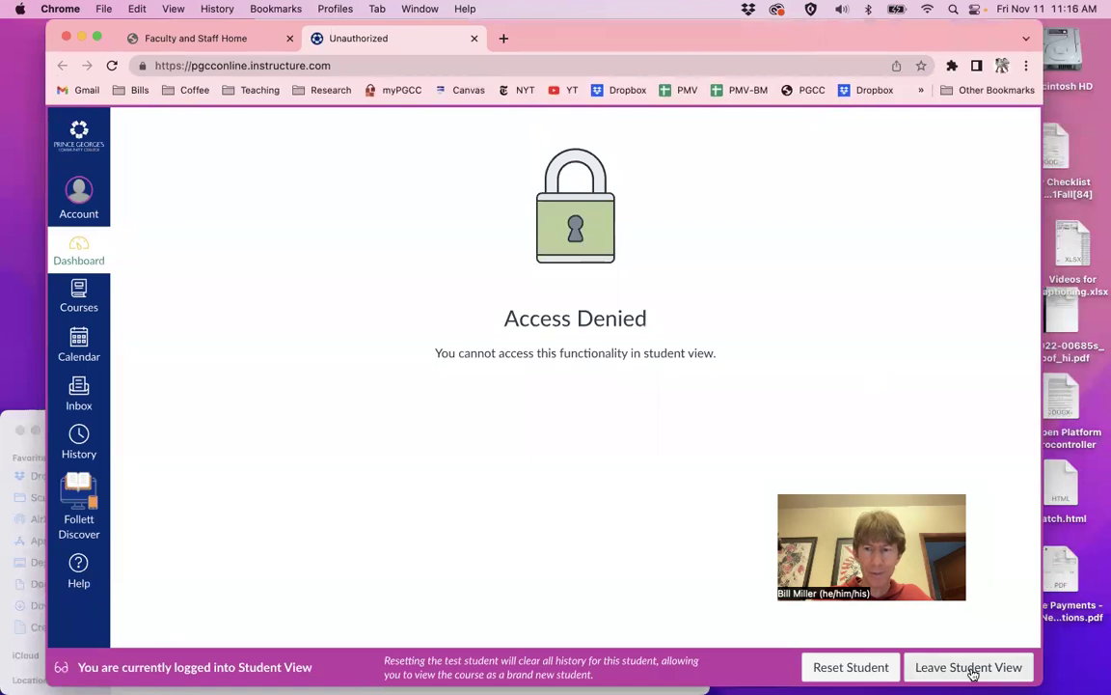
pyautogui.click(971, 668)
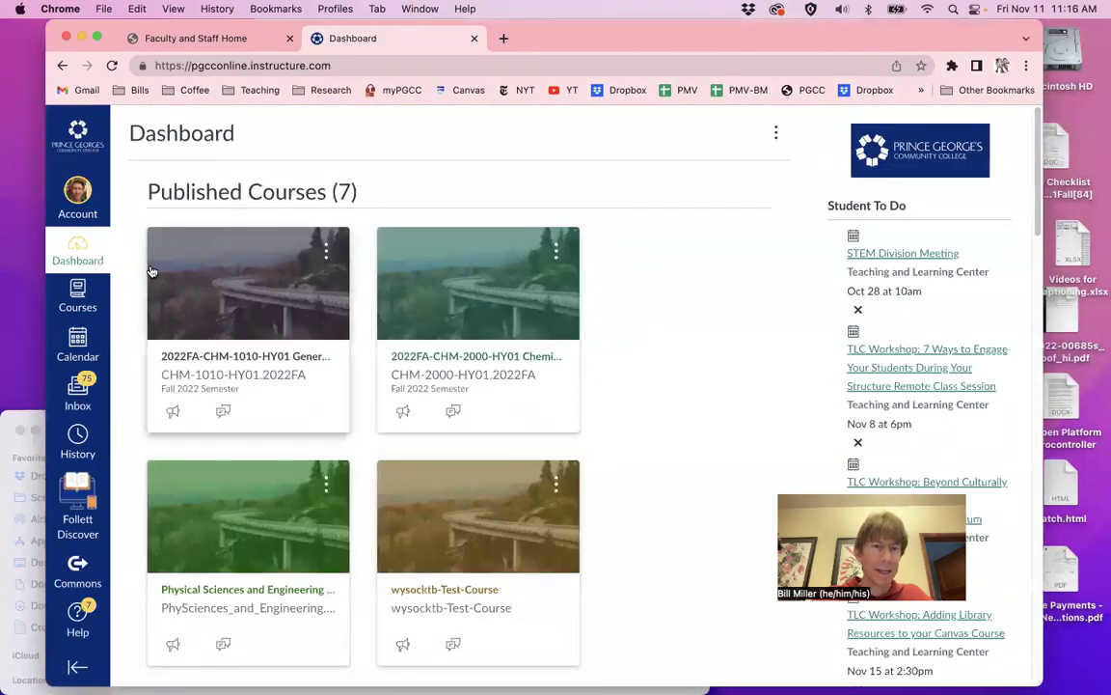
# Open the Presentation for HHR Lab assignment in CHM-1010 Student View, showing the Nov 11 11:10am Panopto submission
pyautogui.click(200, 358)
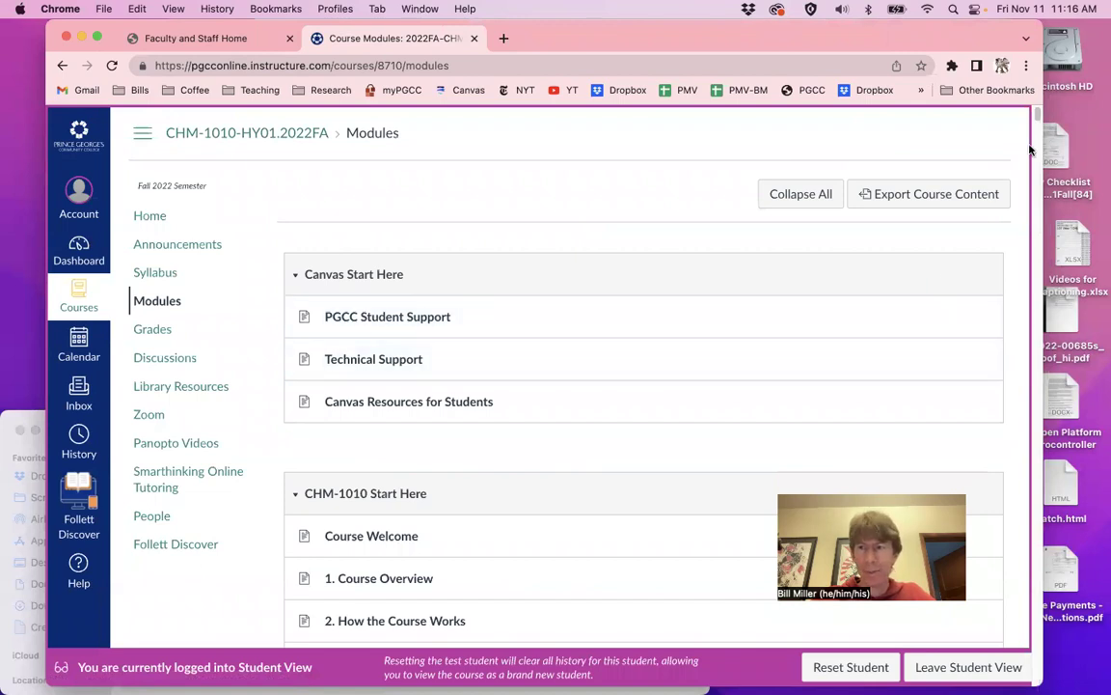
pyautogui.moveTo(1037, 114); pyautogui.dragTo(1010, 606)
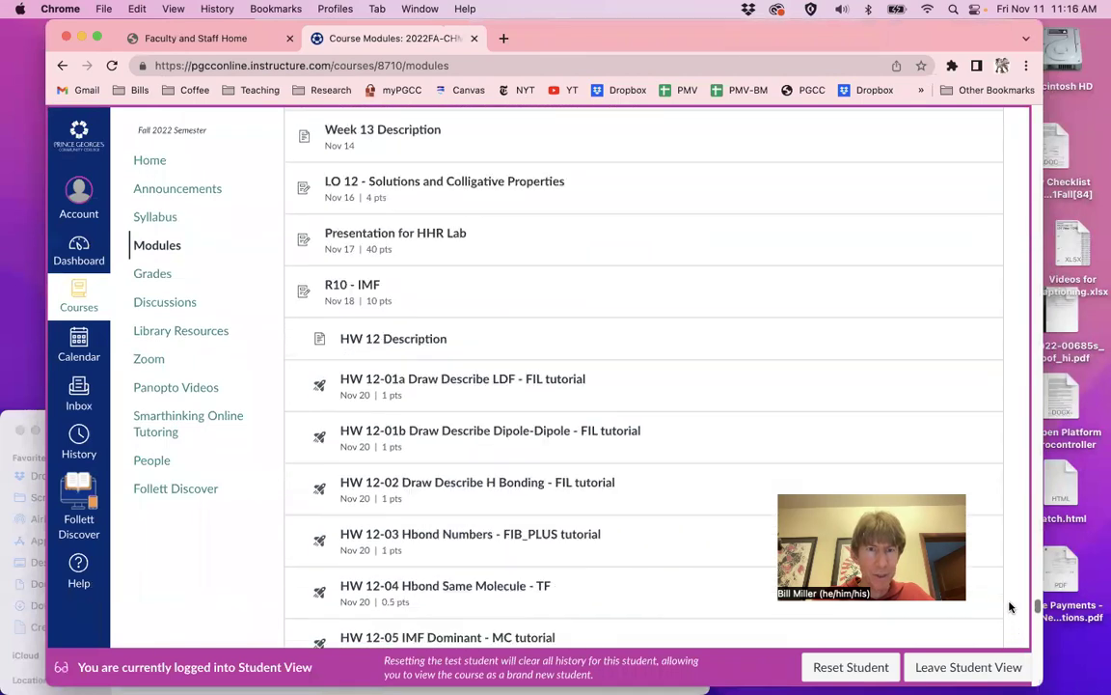
pyautogui.click(390, 237)
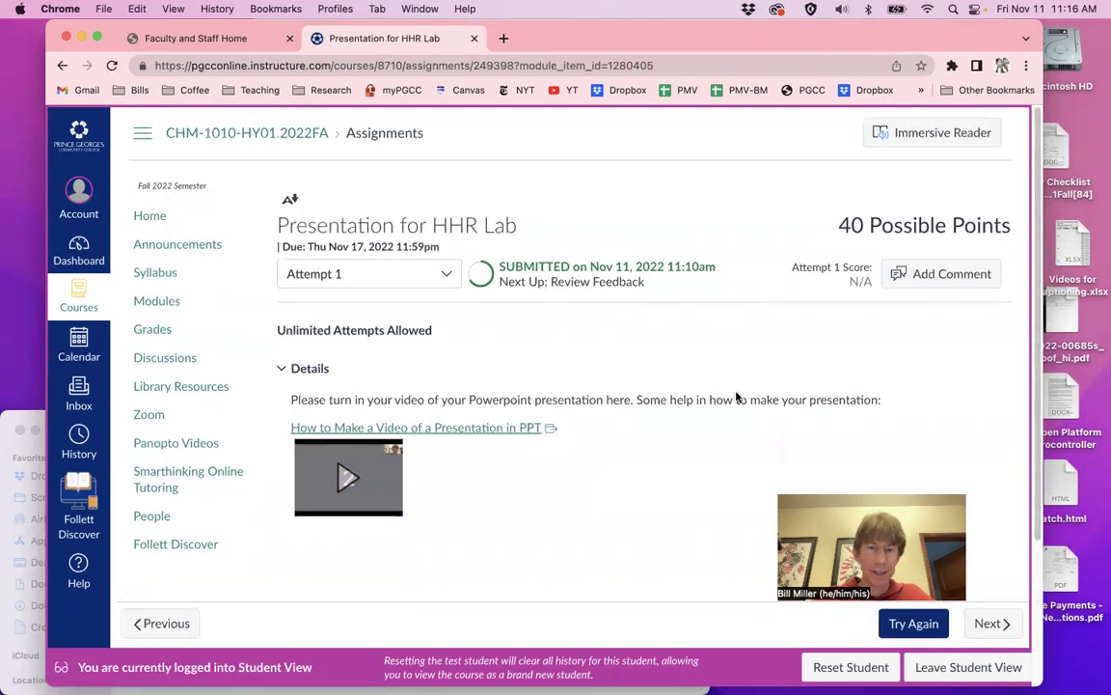
pyautogui.scroll(-3, 635, 436)
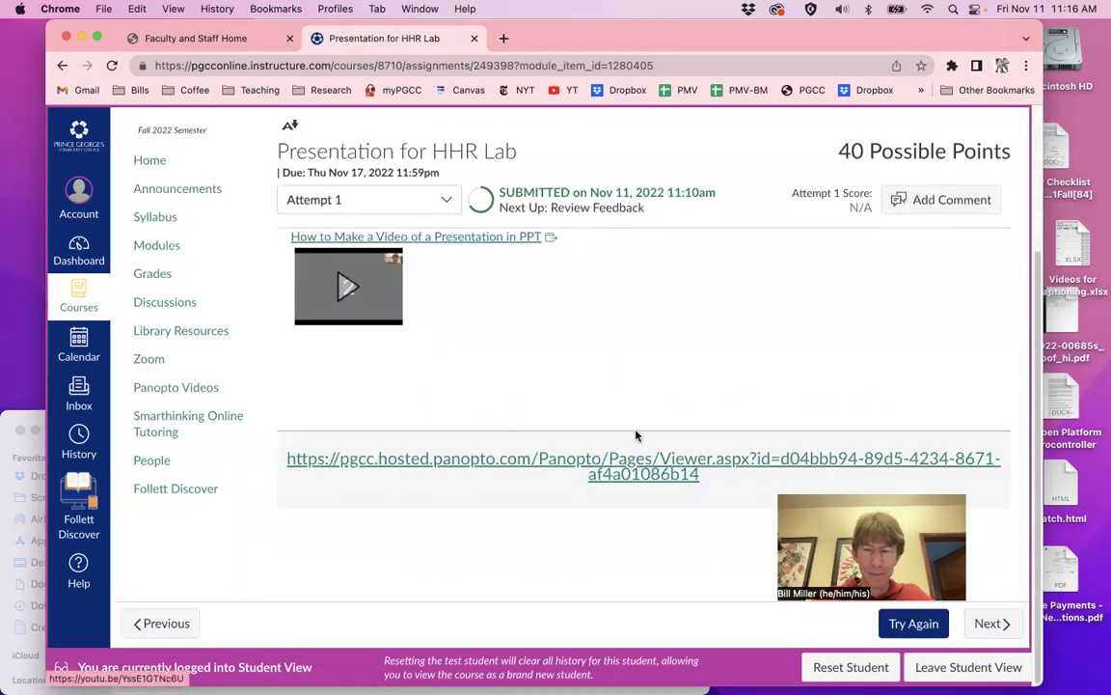
# Submit Attempt 2 as a Web URL with the pasted Panopto link, then leave Student View
pyautogui.click(902, 626)
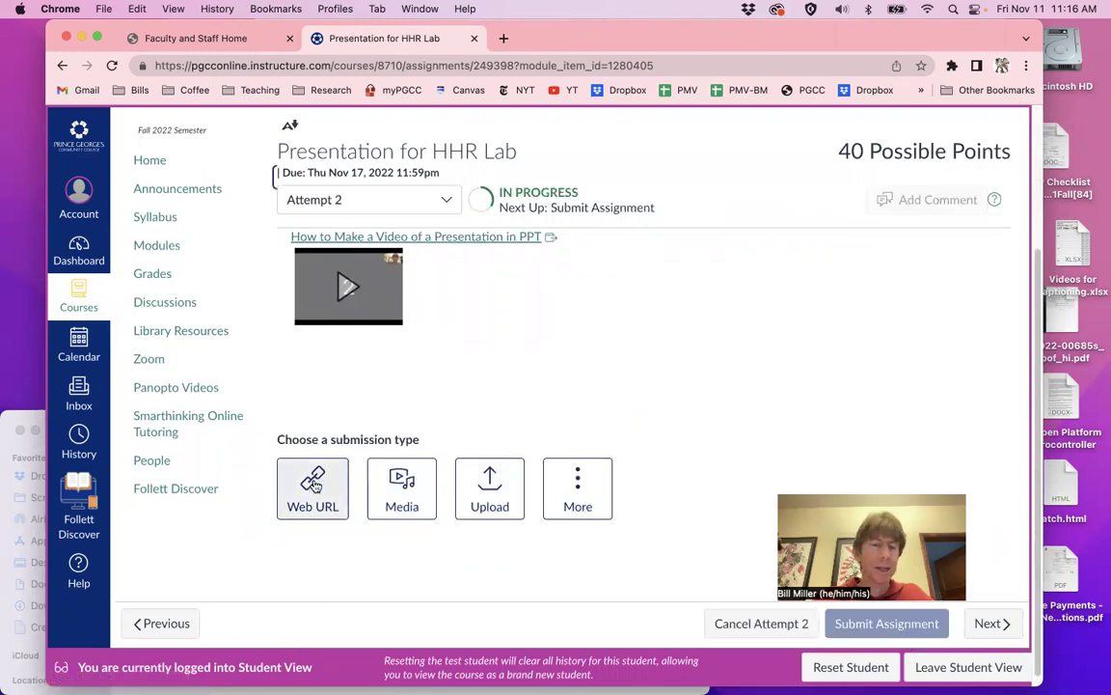
pyautogui.click(314, 474)
pyautogui.scroll(-2, 576, 414)
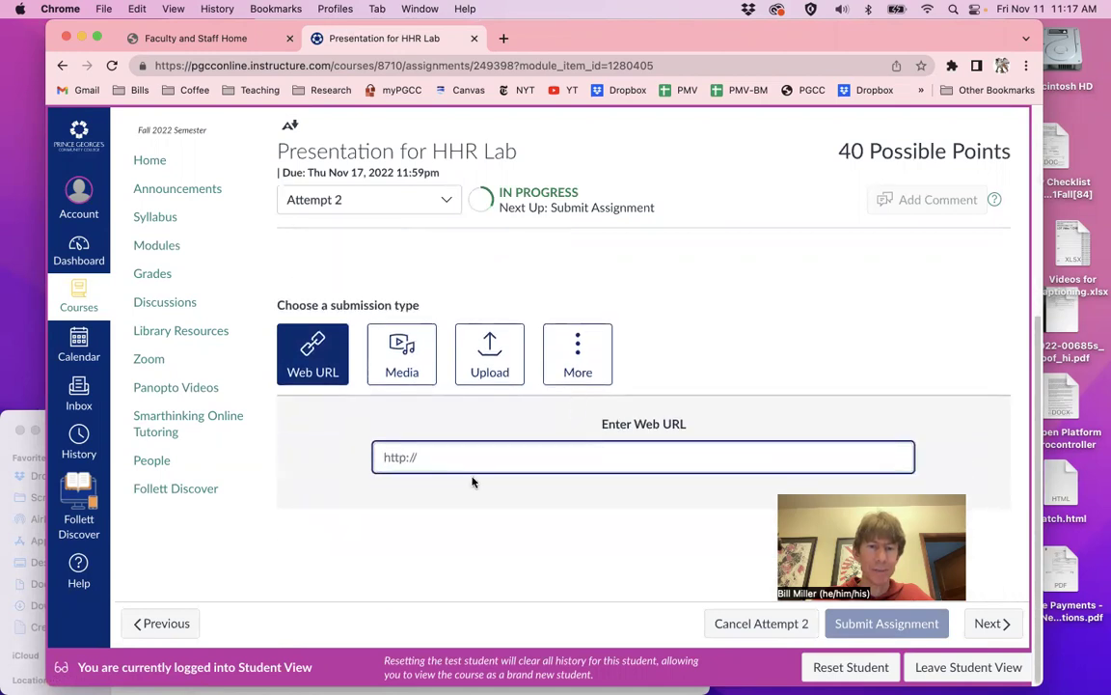
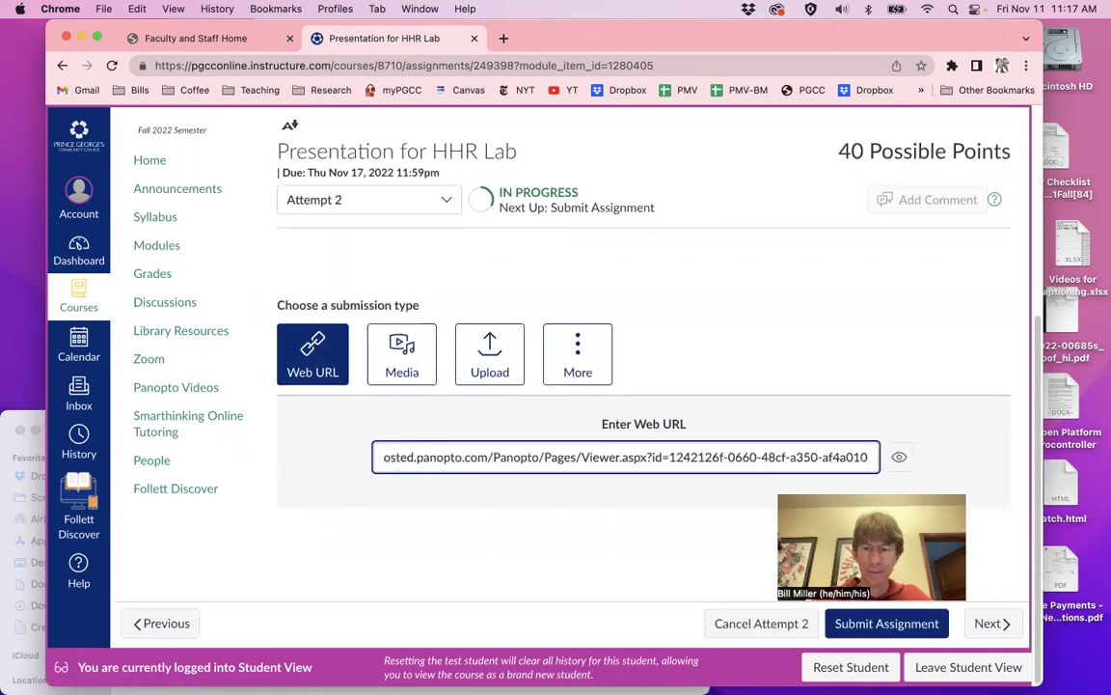
pyautogui.click(888, 623)
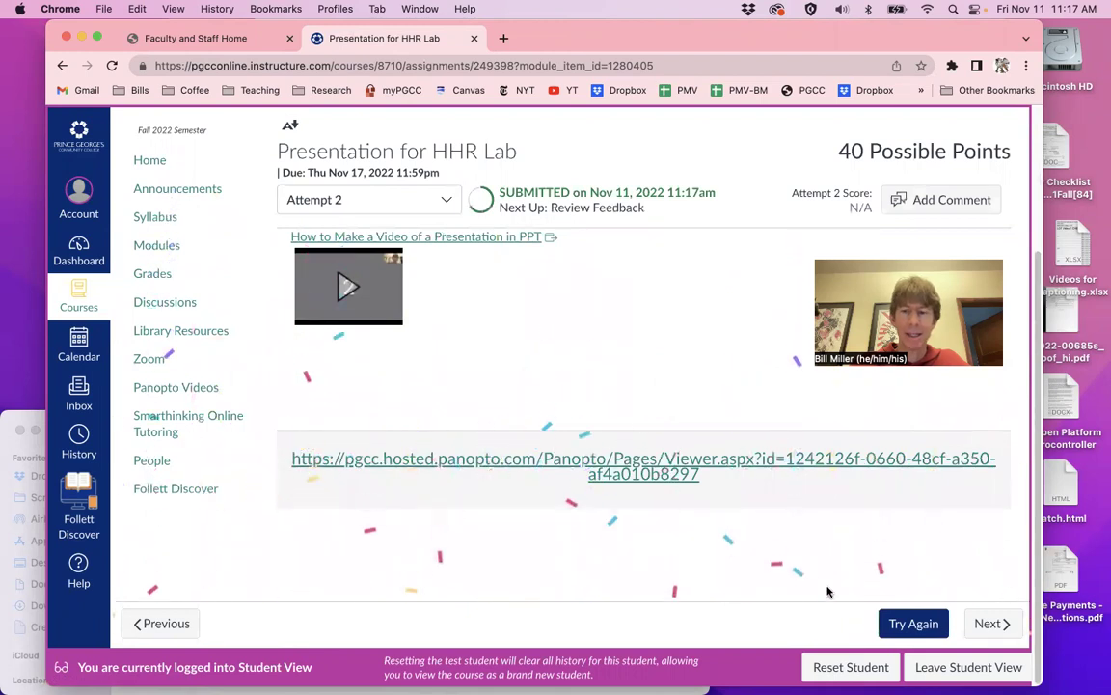
pyautogui.click(965, 675)
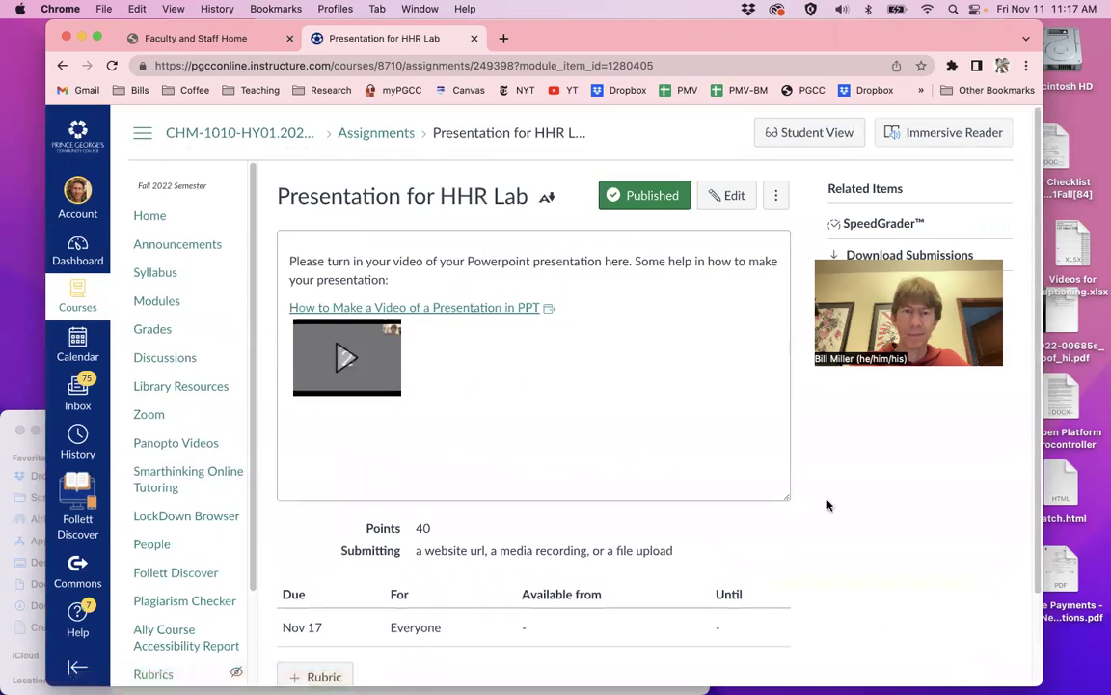
# Open SpeedGrader from Related Items and play the 11:17am submission's embedded Panopto recording
pyautogui.click(871, 225)
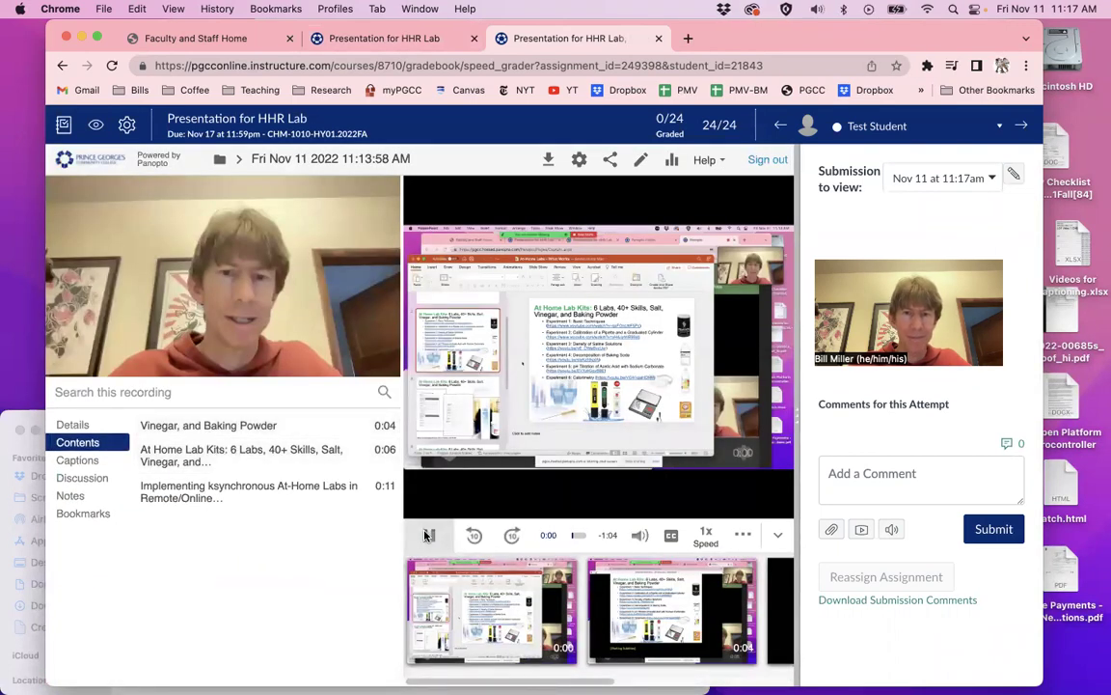
pyautogui.click(434, 580)
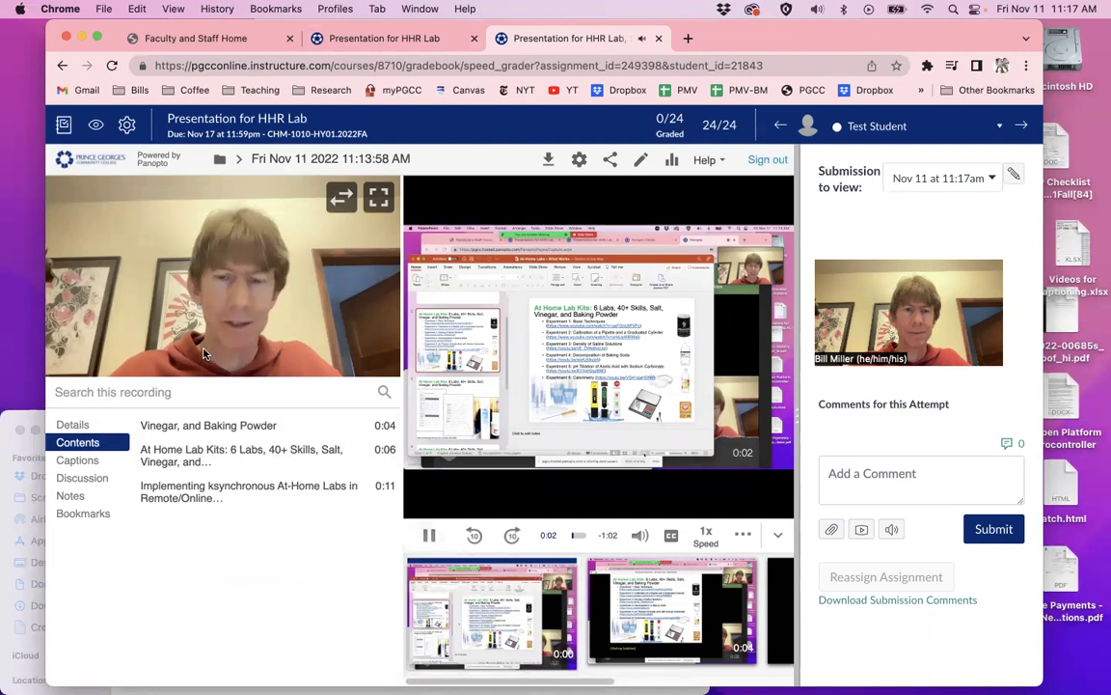